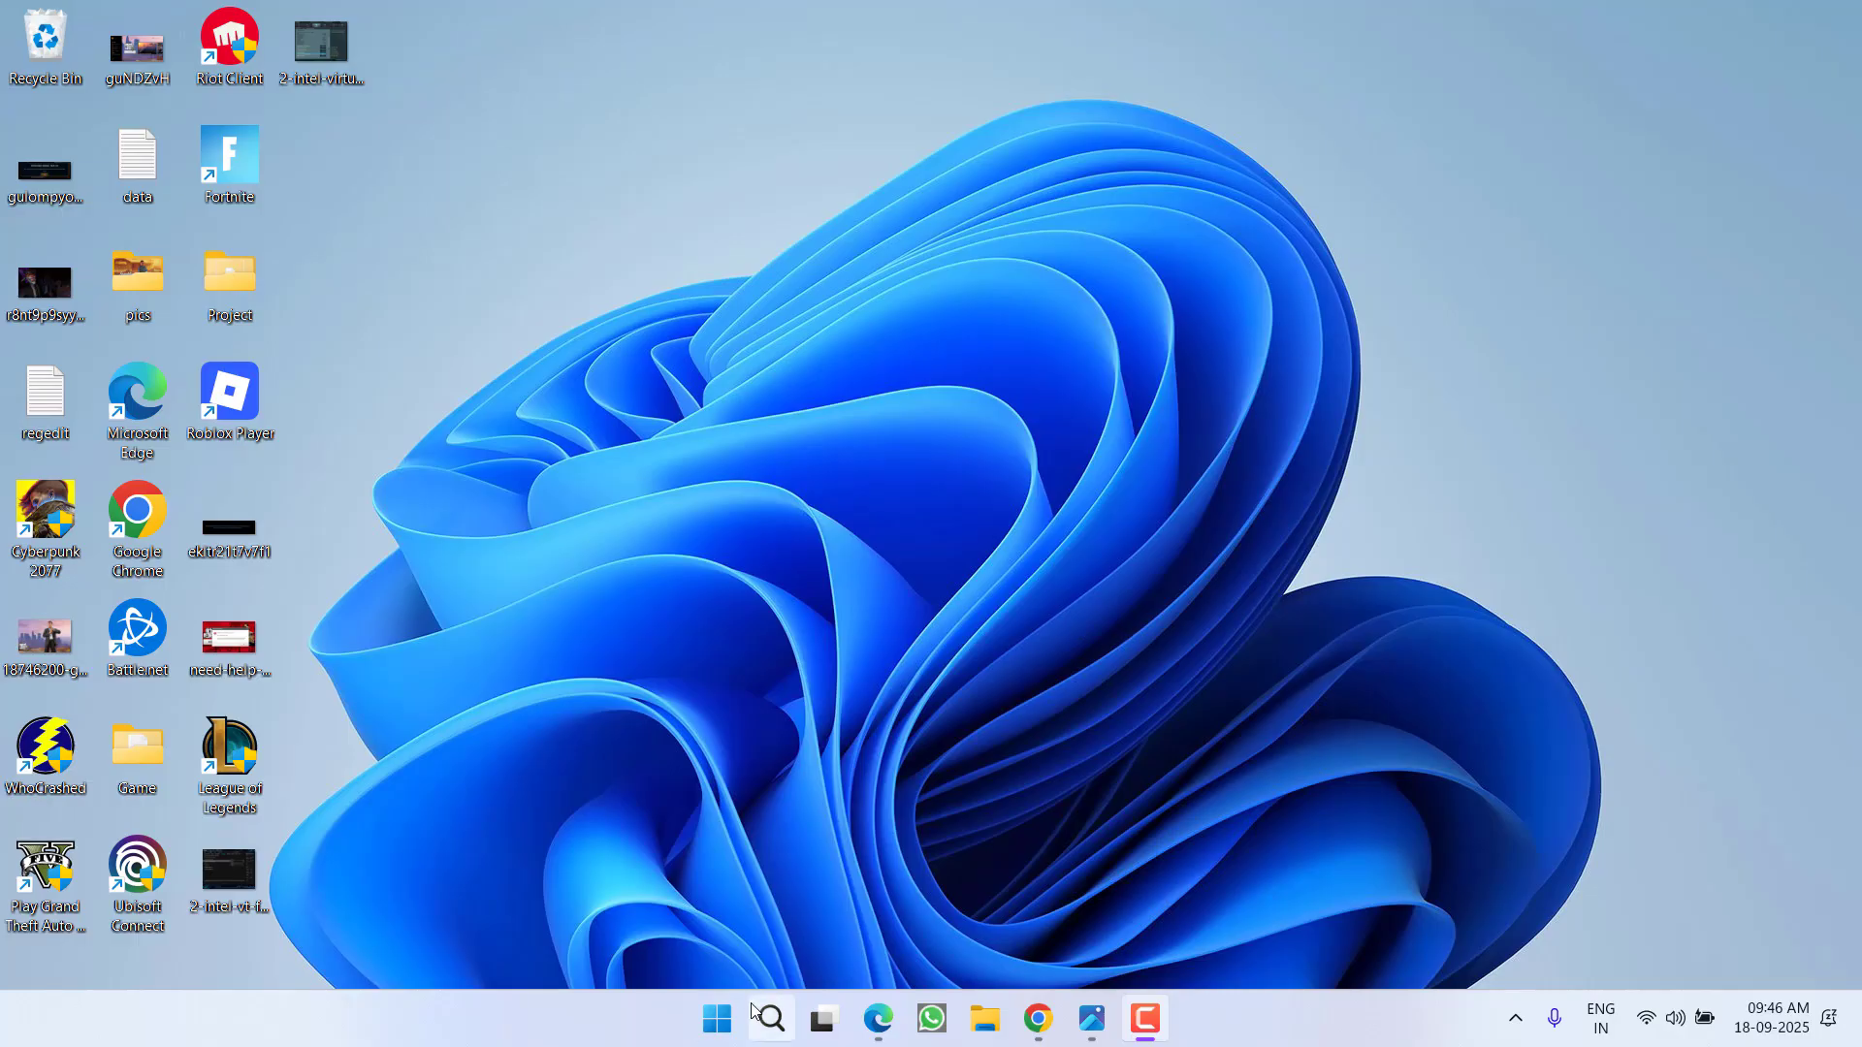
- Launch services.msc from the Run dialog on the Start right-click menu
right_click(718, 1019)
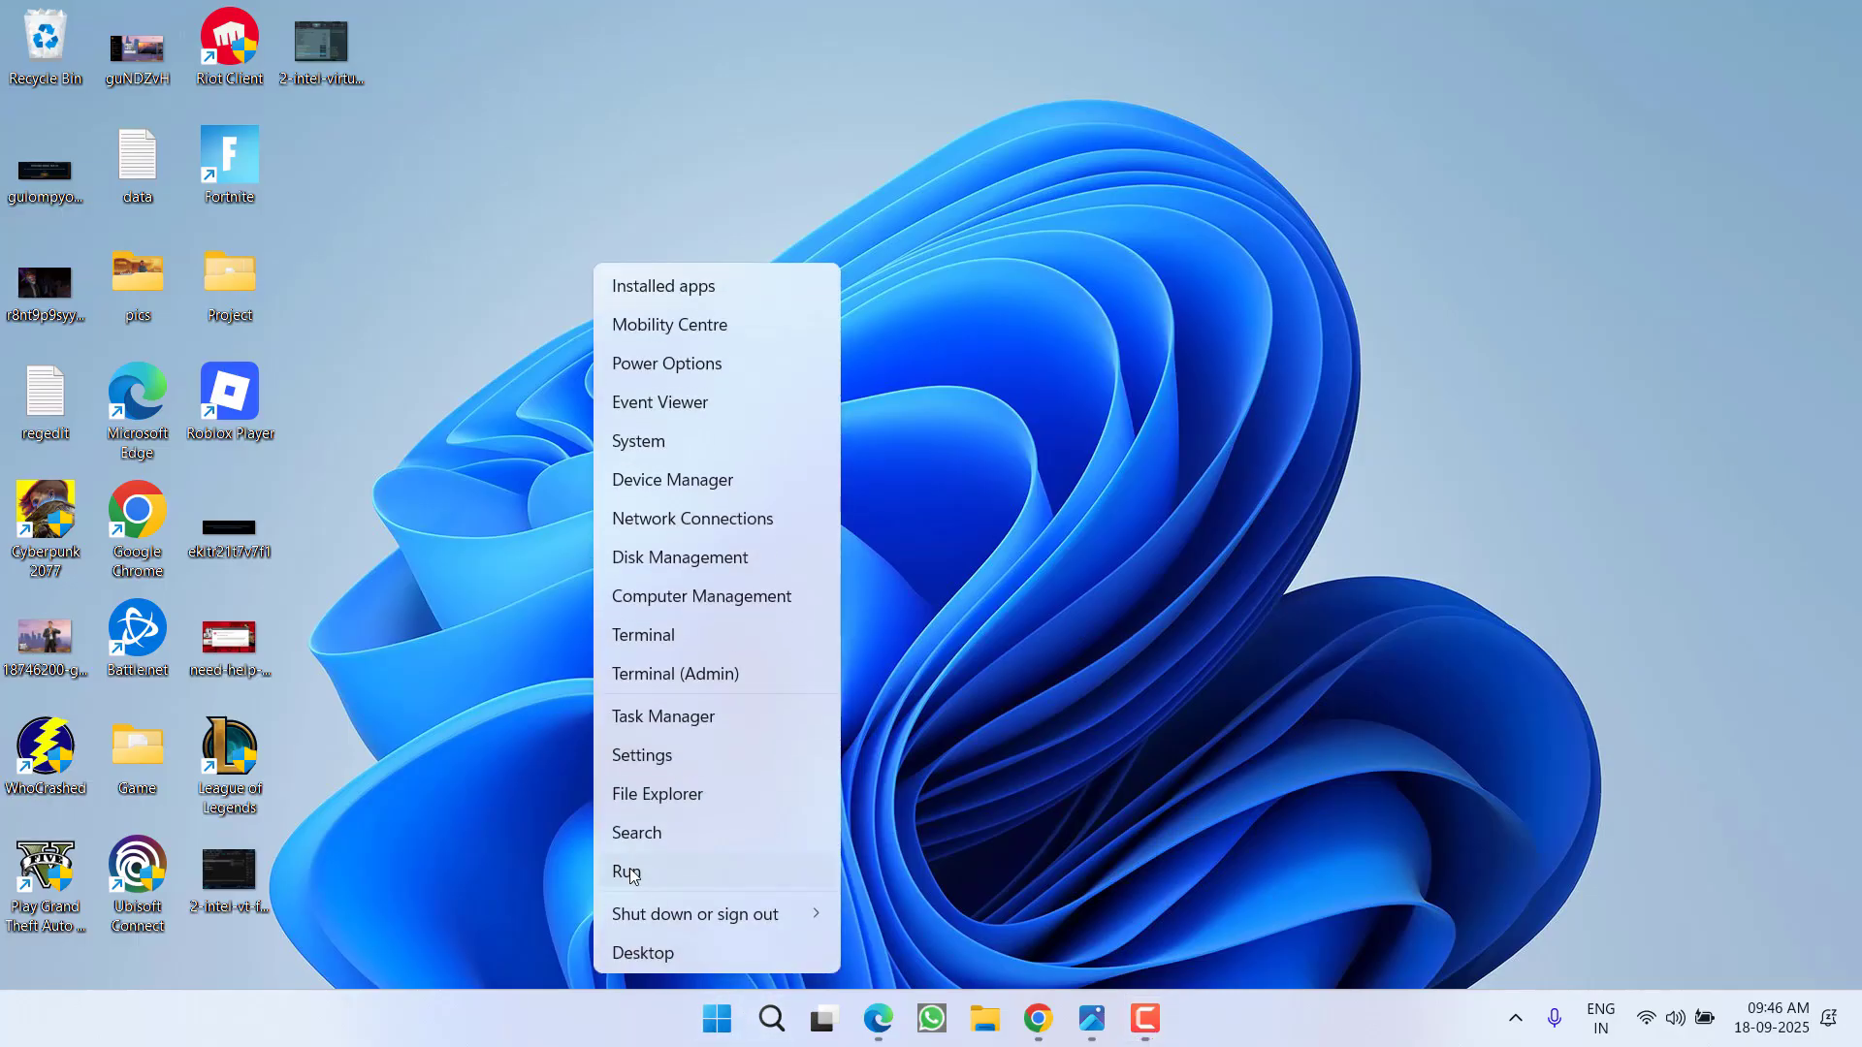
click(631, 874)
text(services.msc)
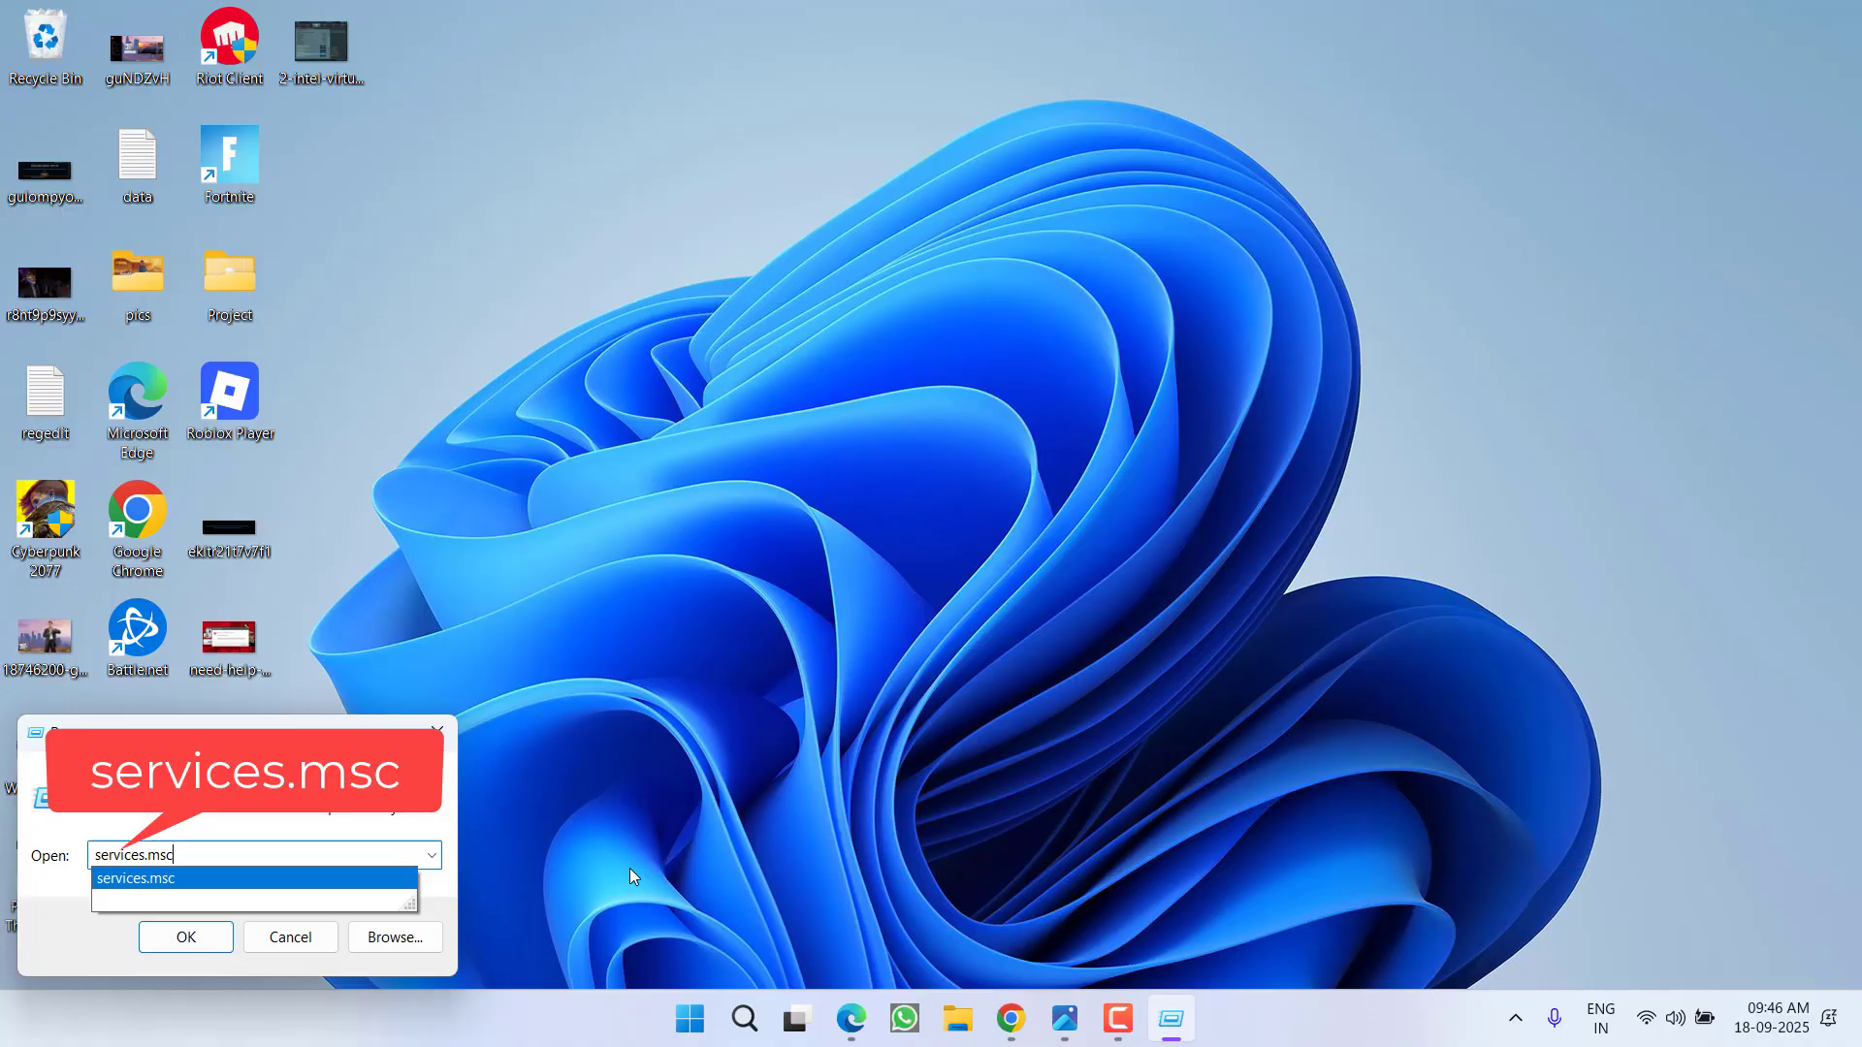
key(Return)
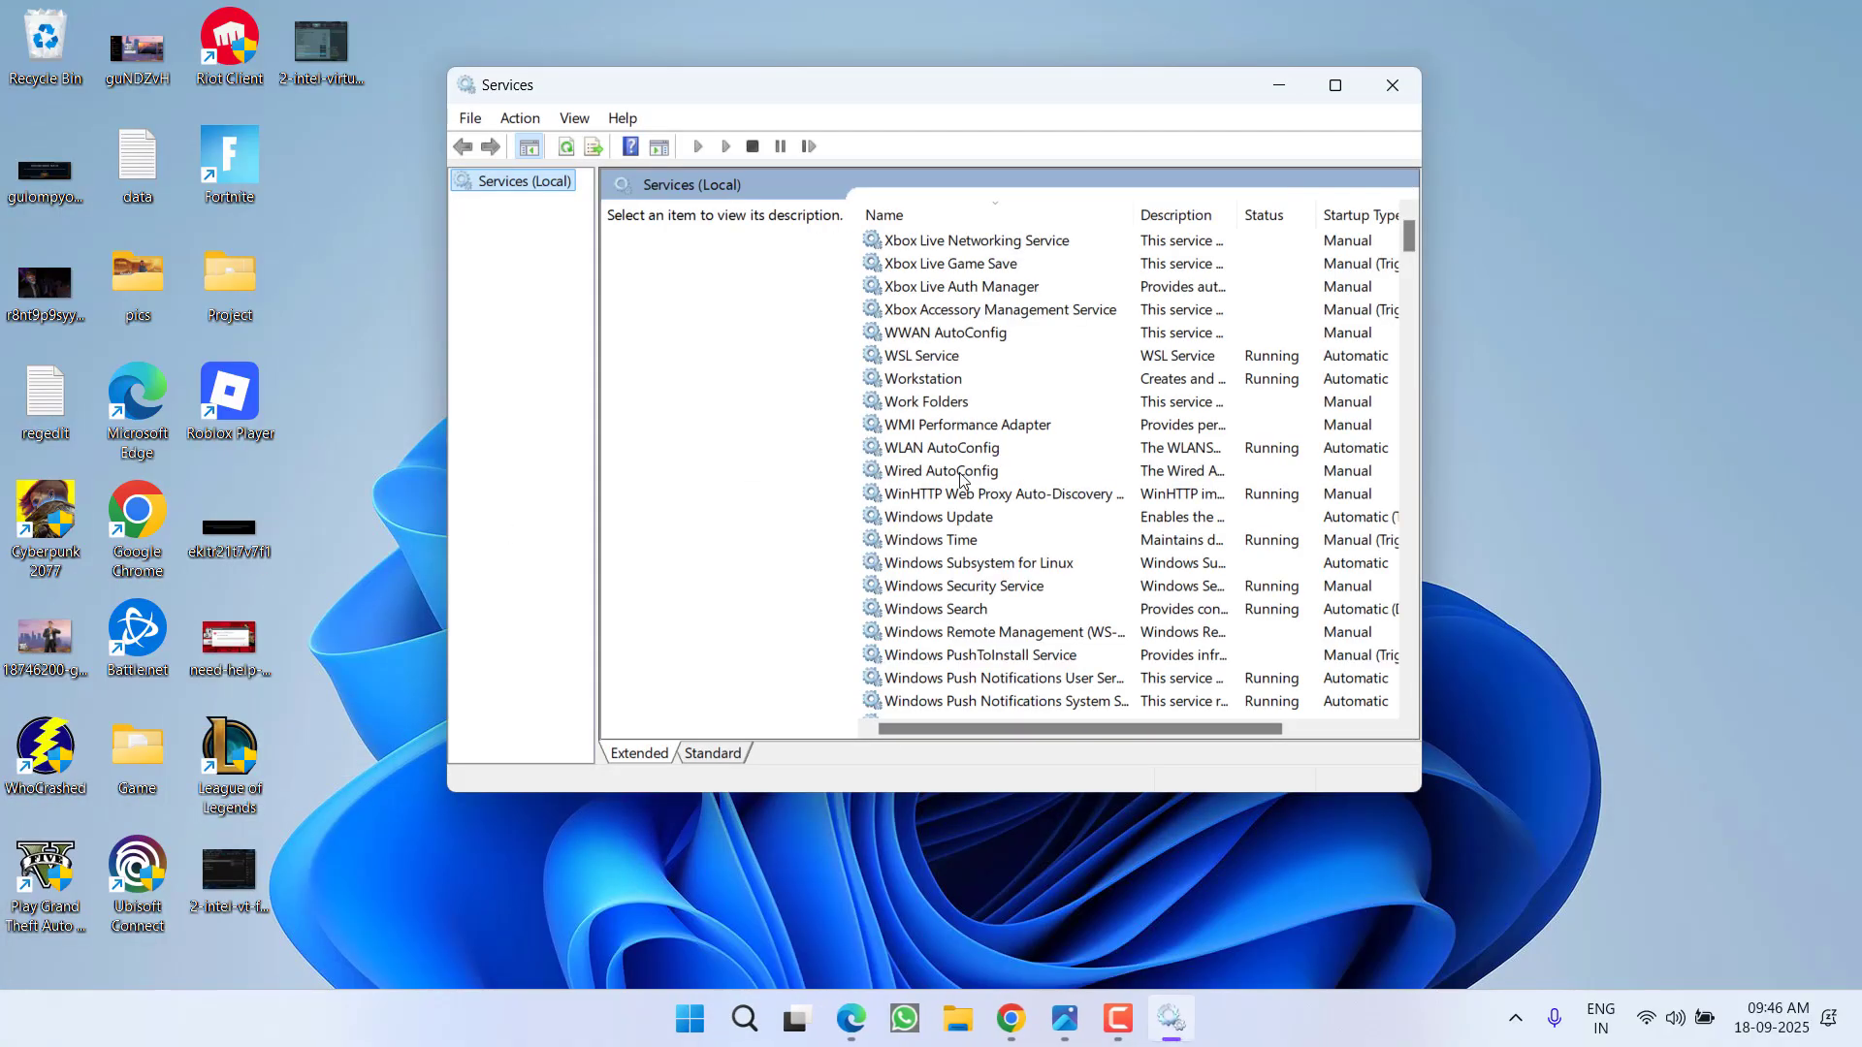
- Start the vgc (Riot Vanguard) service, set its startup to Automatic, then close Services
click(961, 482)
key(v)
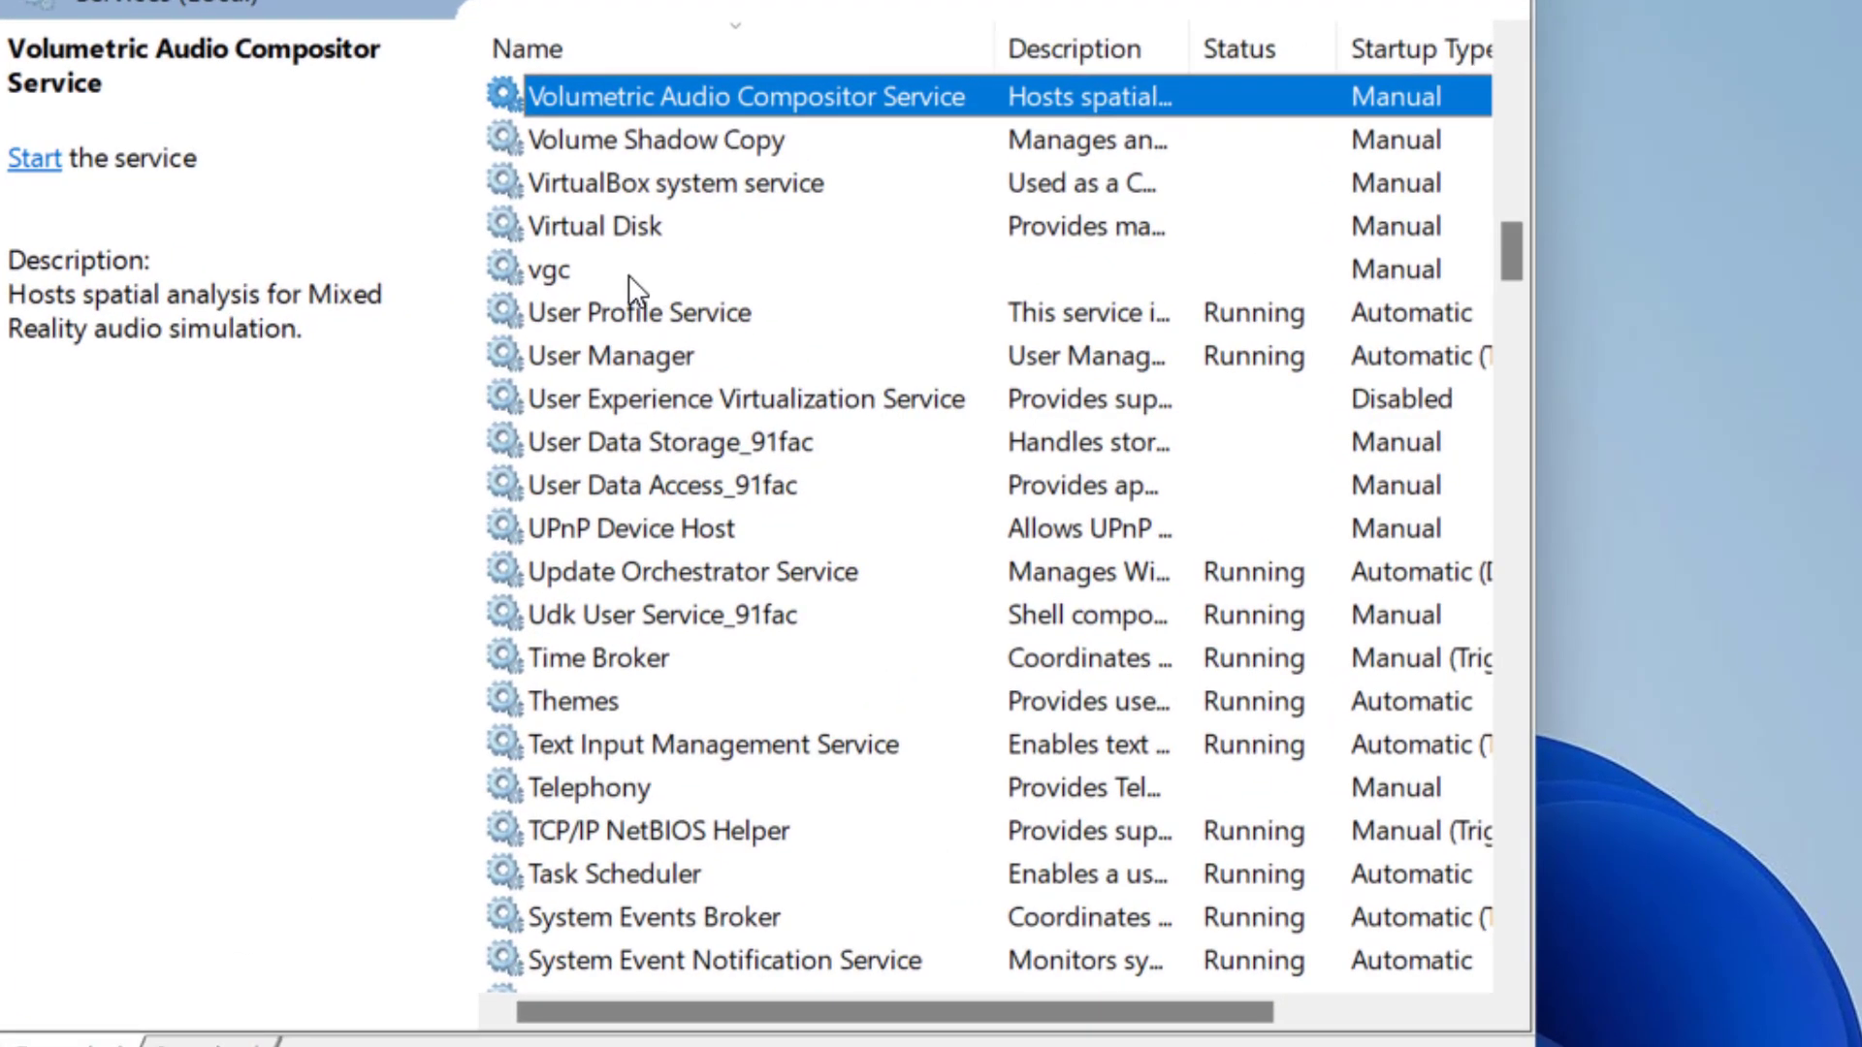
double_click(629, 276)
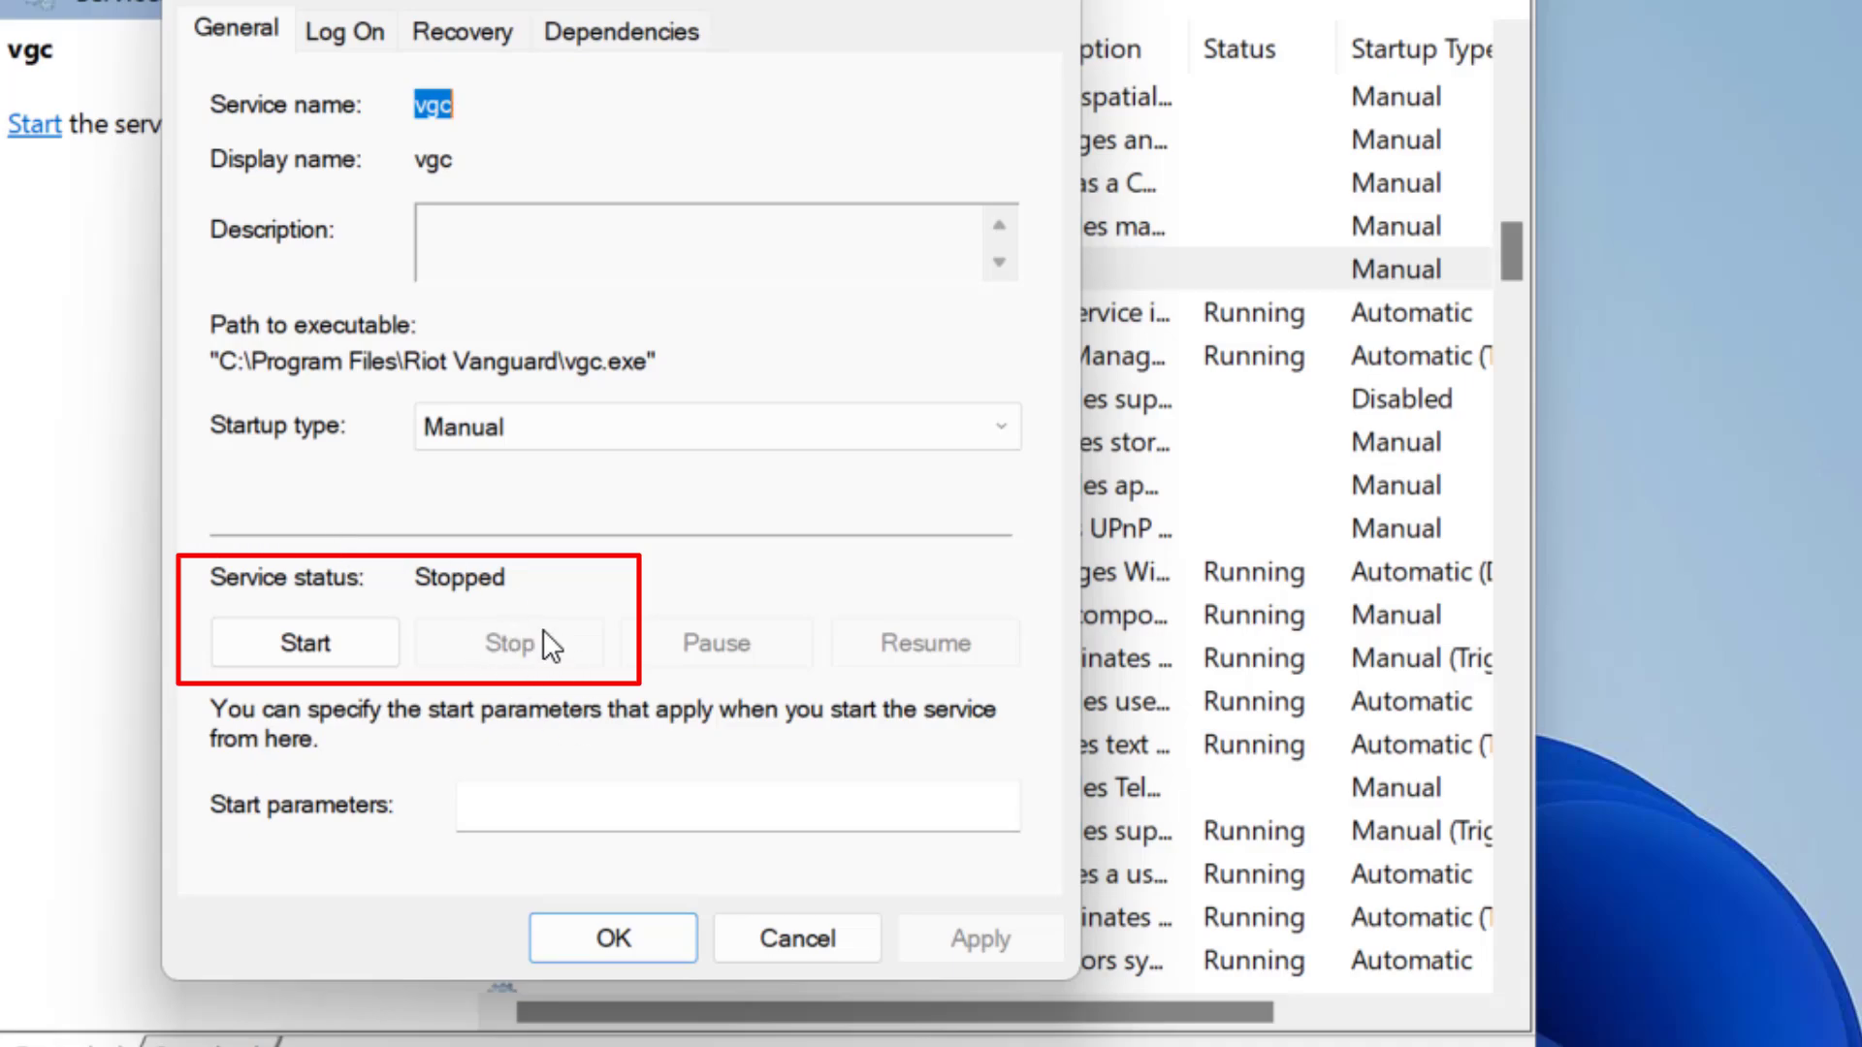
click(294, 644)
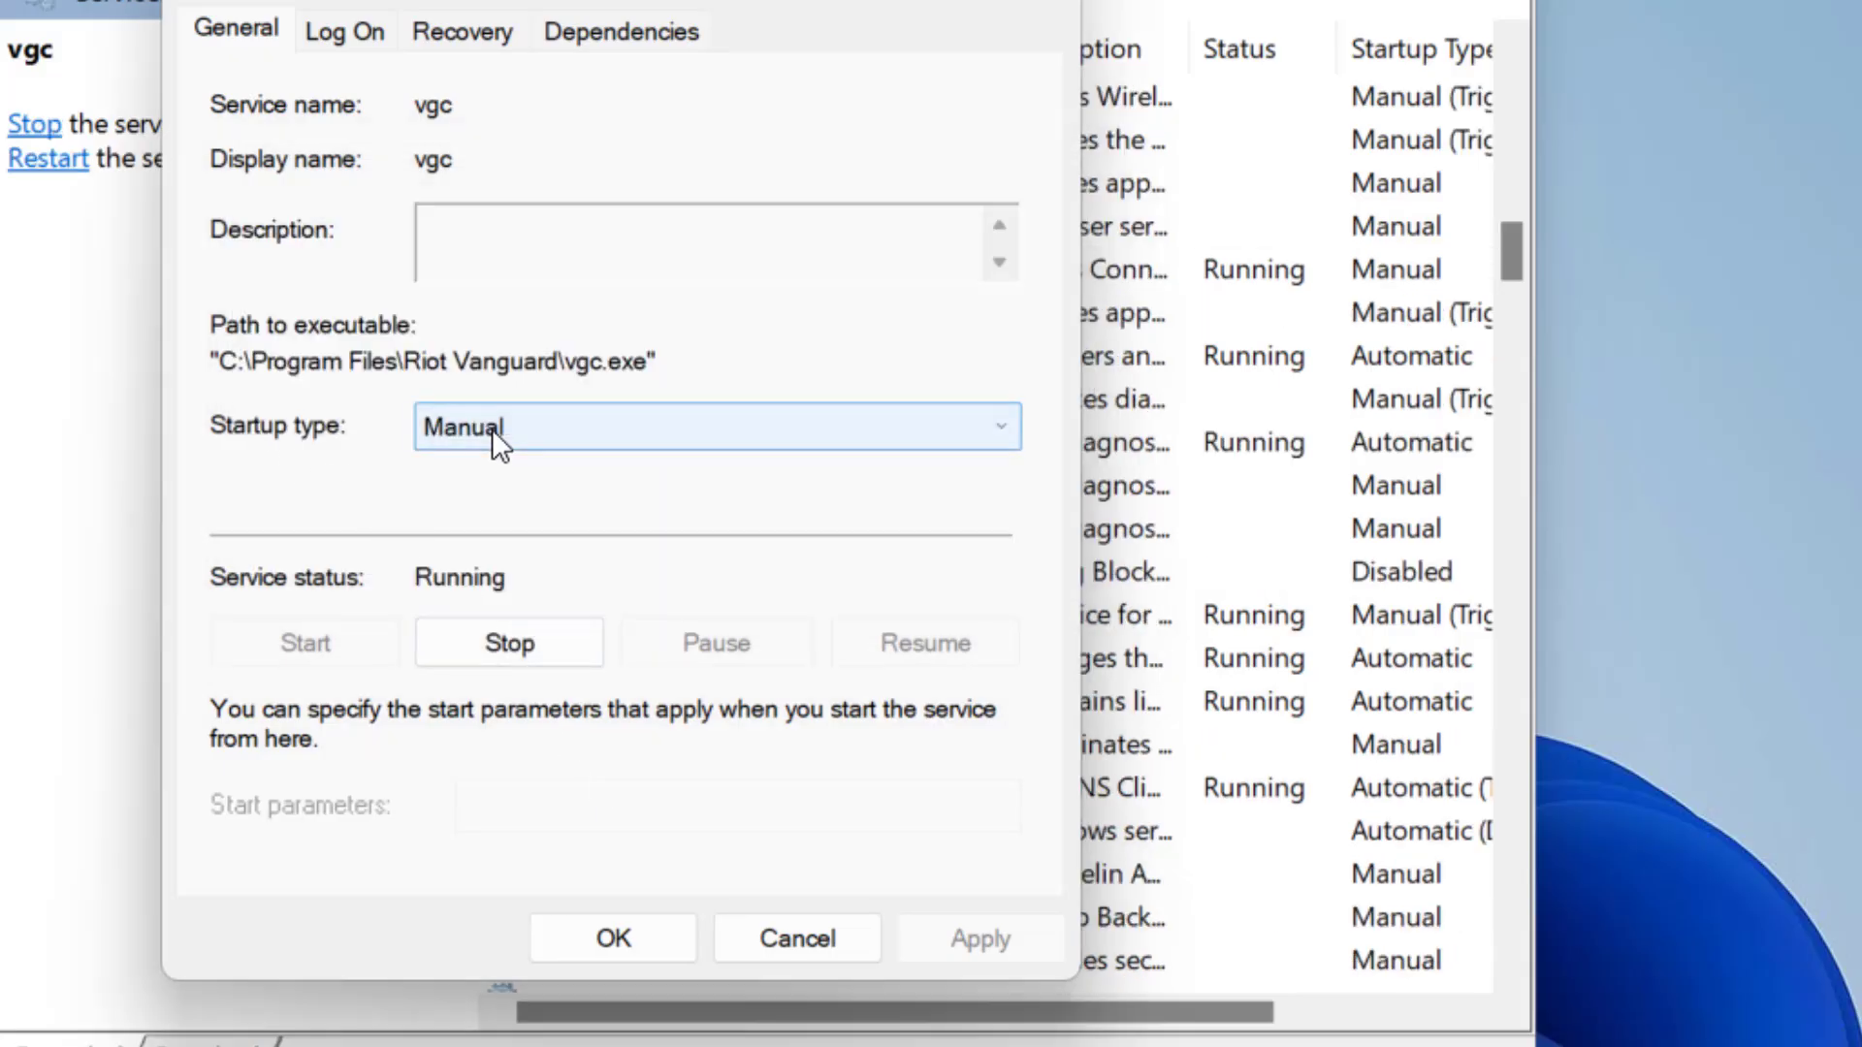
click(491, 428)
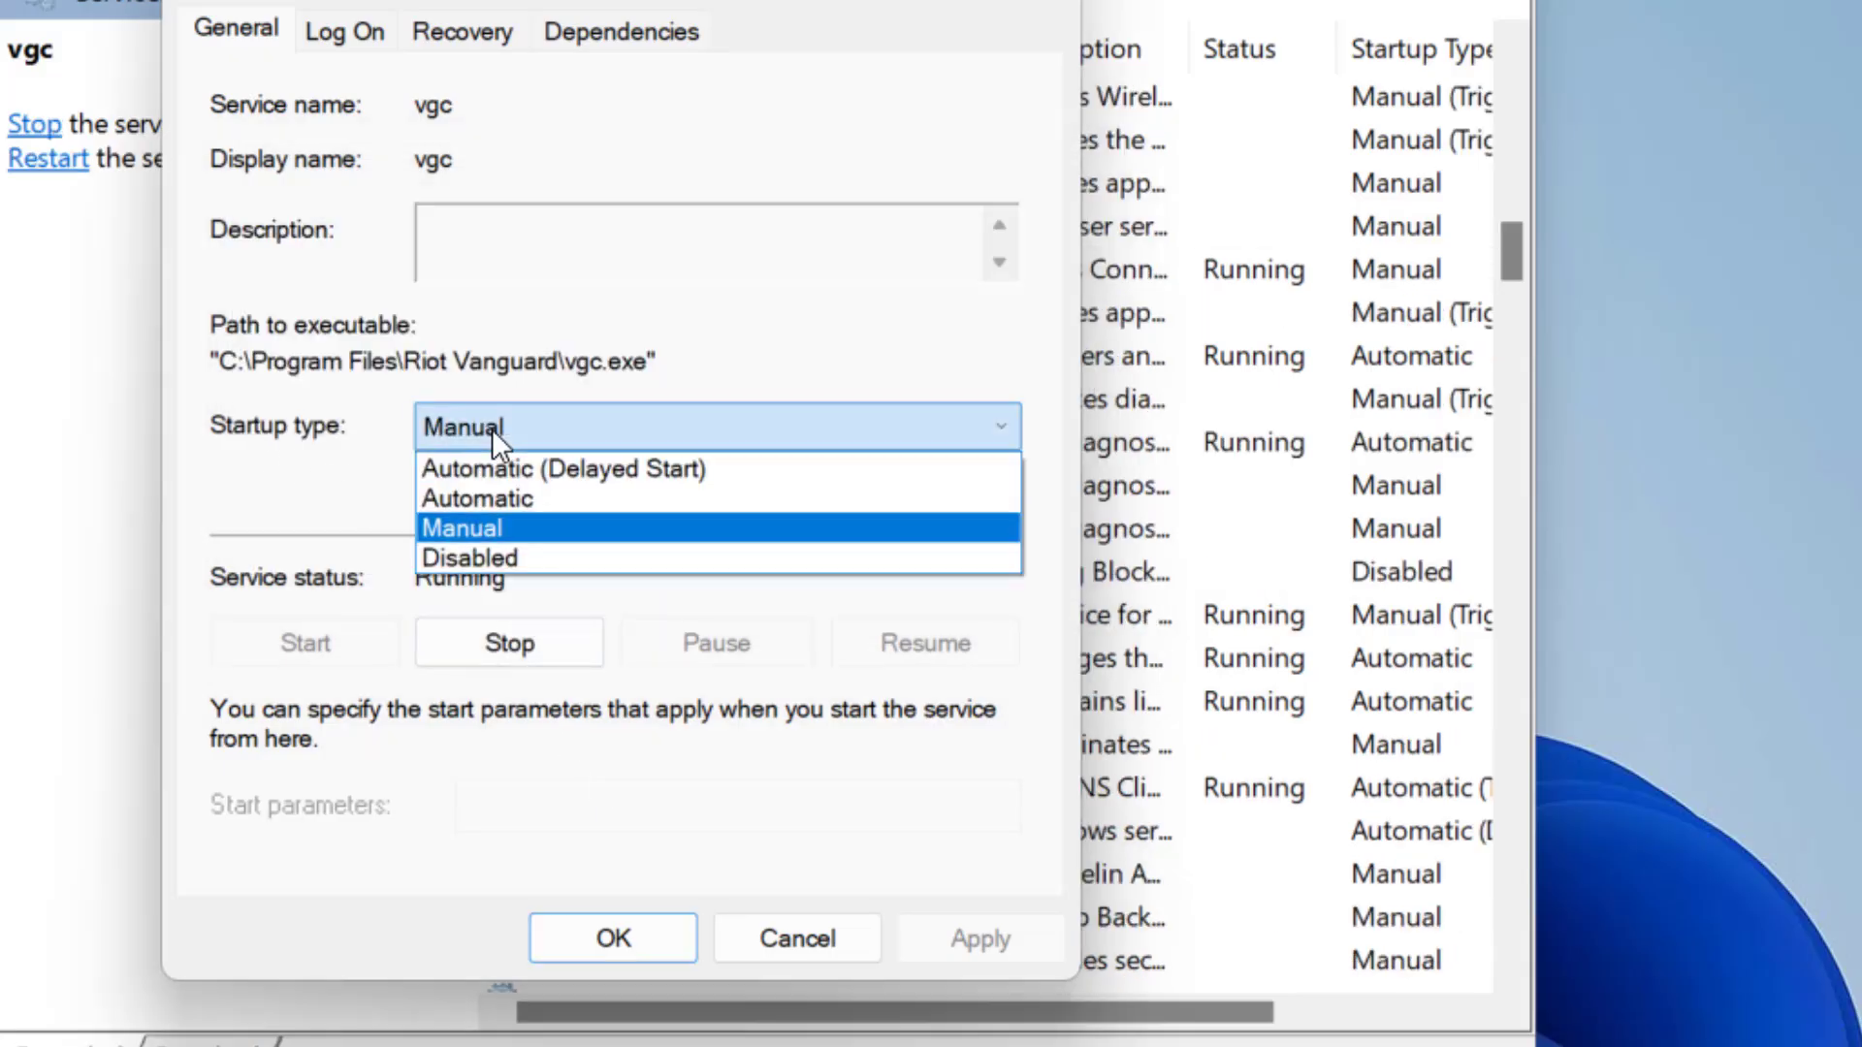
click(485, 498)
click(961, 931)
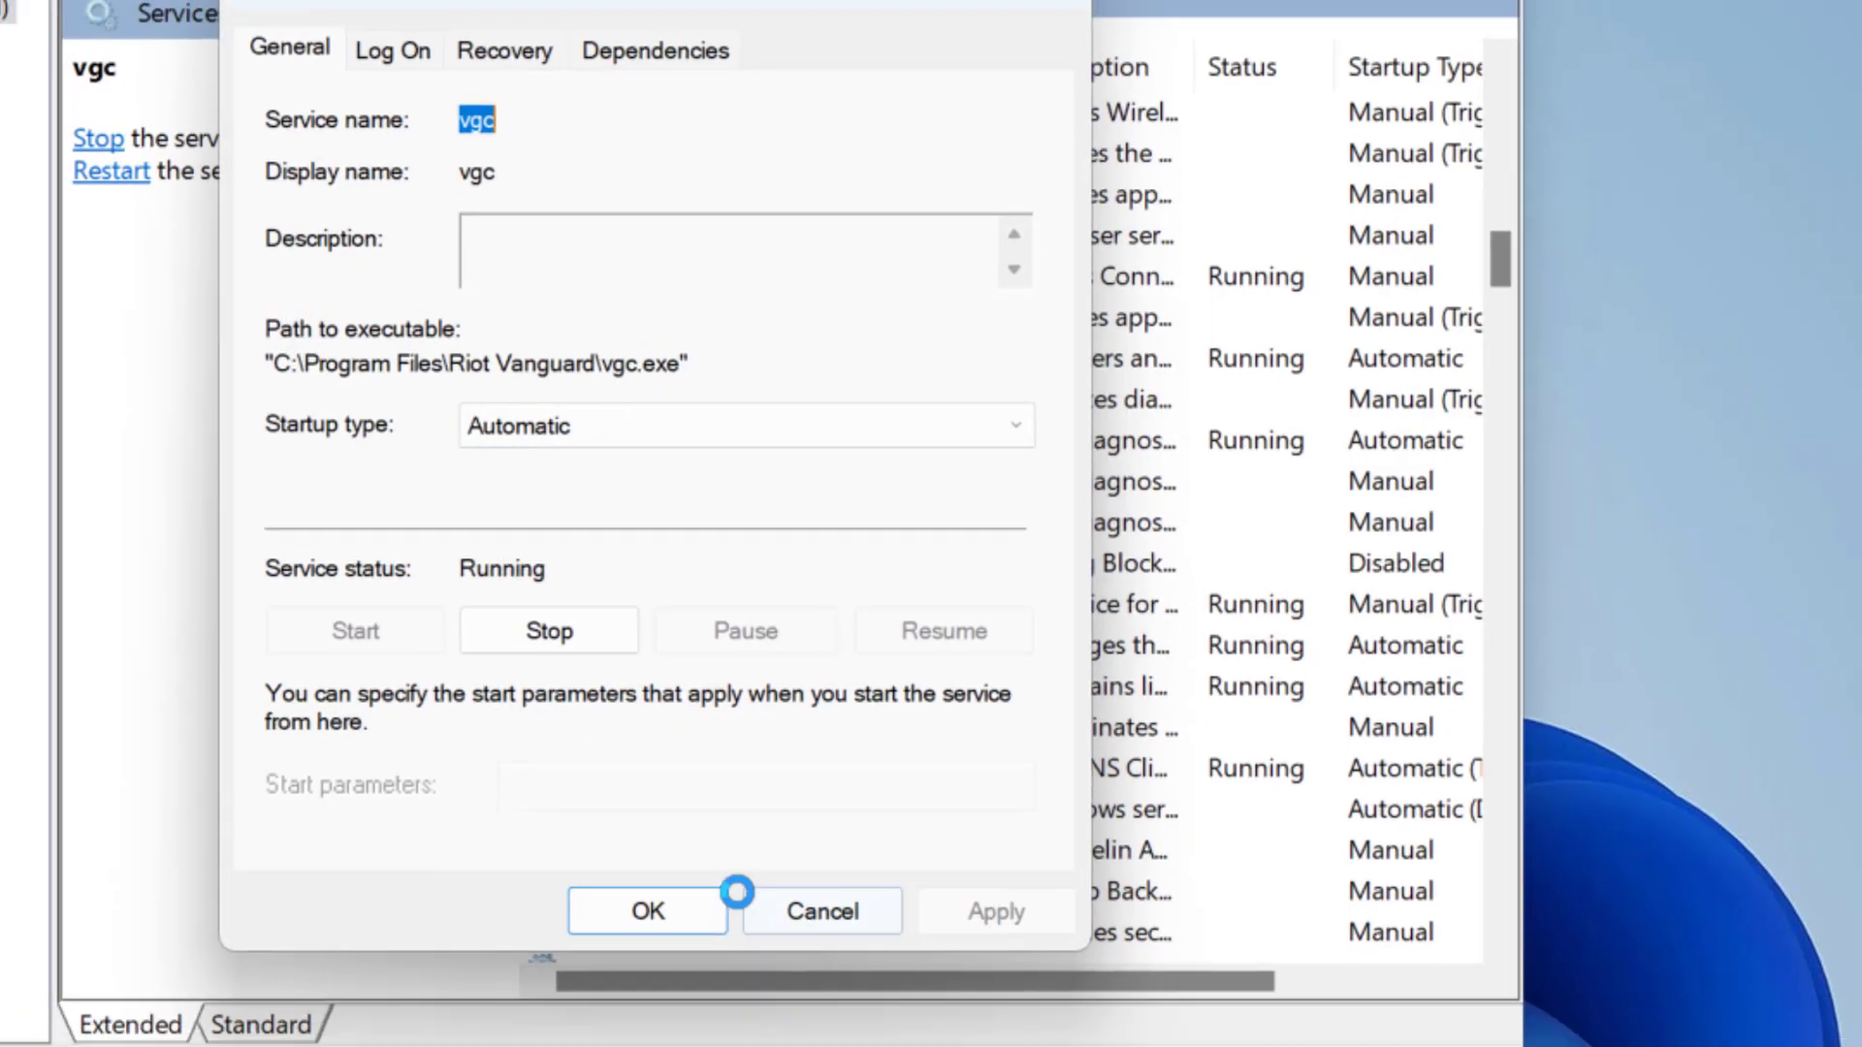
click(613, 937)
click(1380, 88)
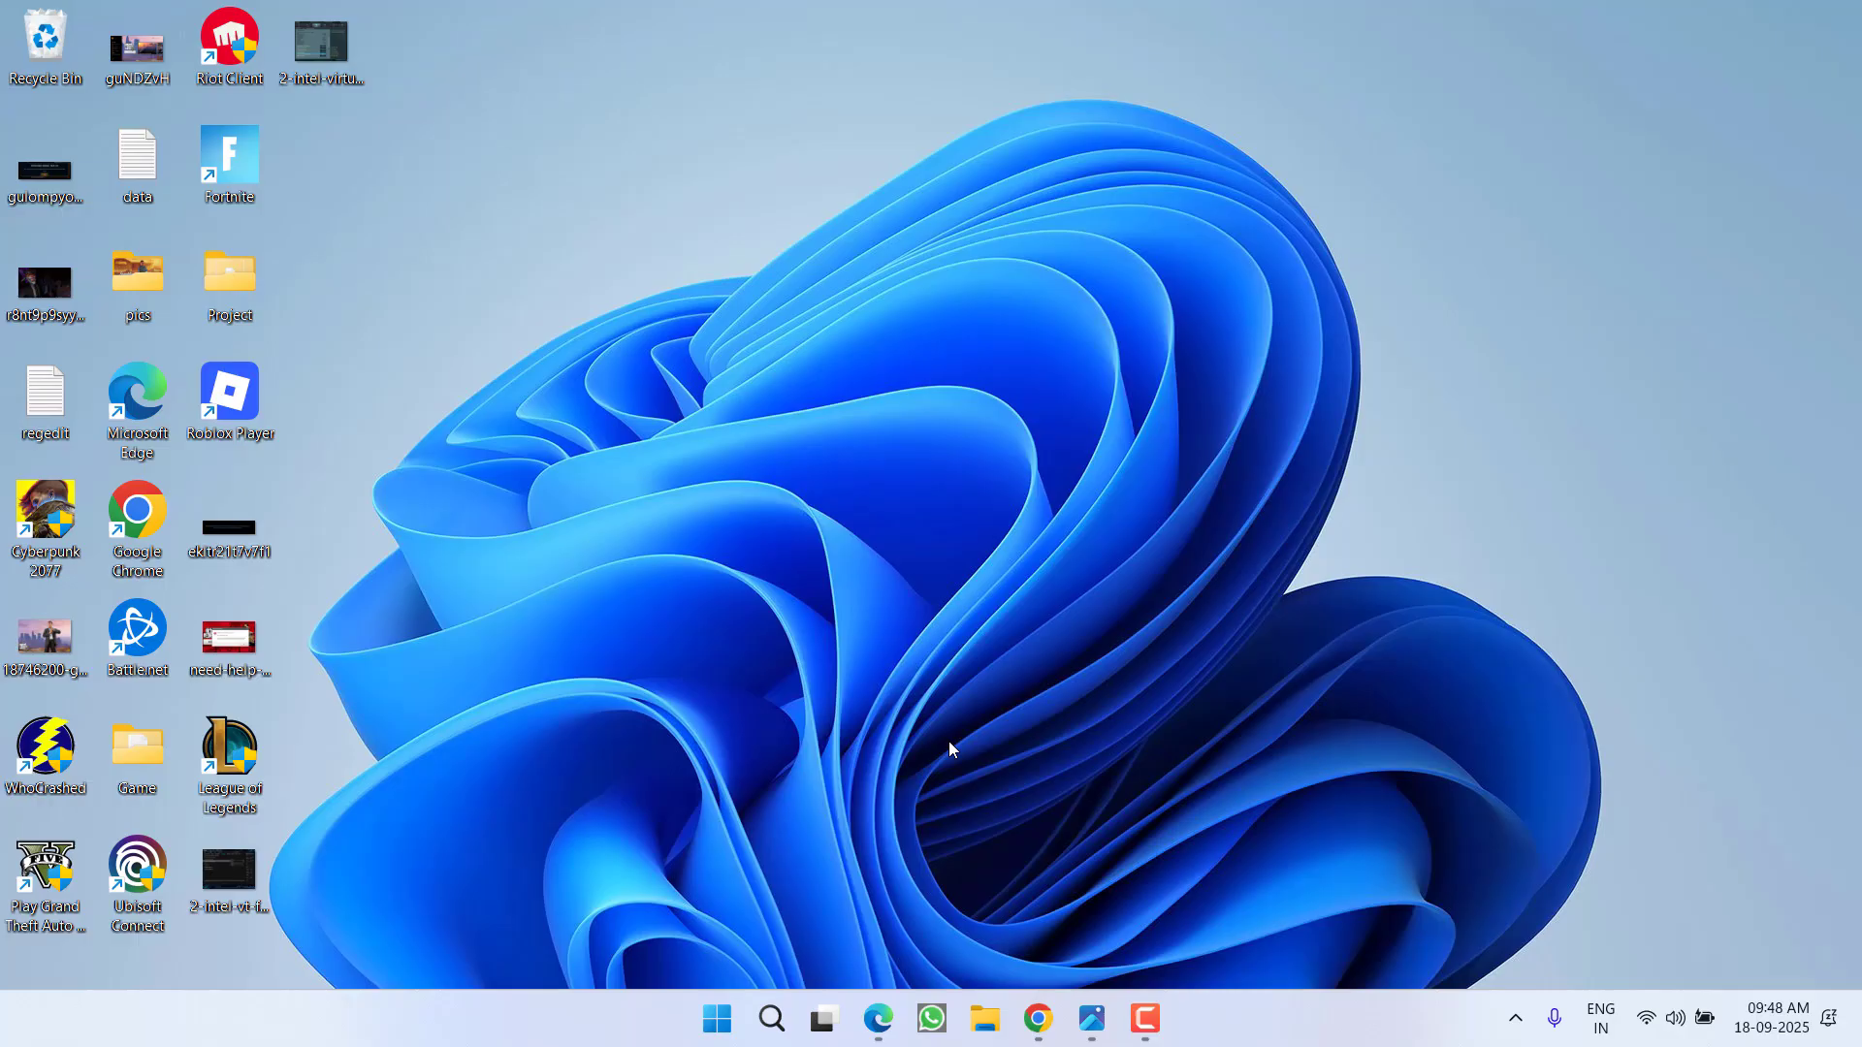
- Turn off Memory integrity under Windows Security's Device security > Core isolation, approving the prompt
key(super)
text(windows)
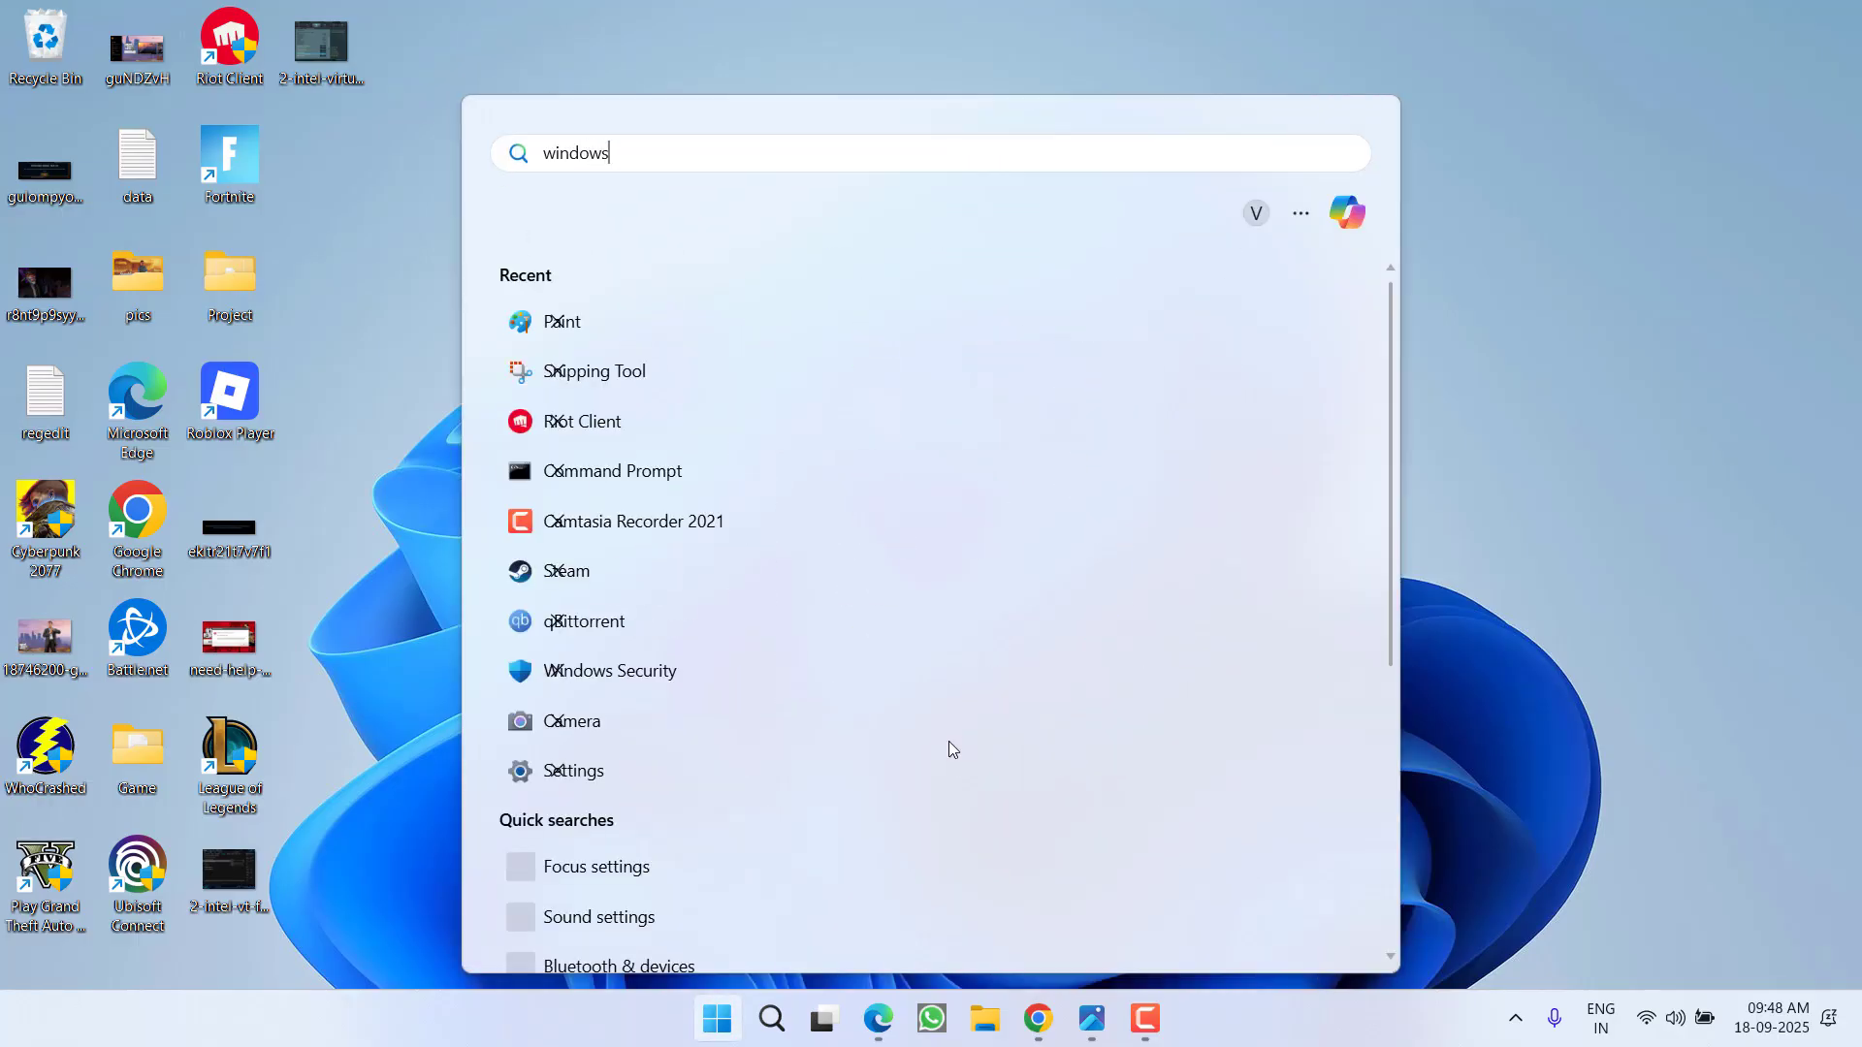
key(Return)
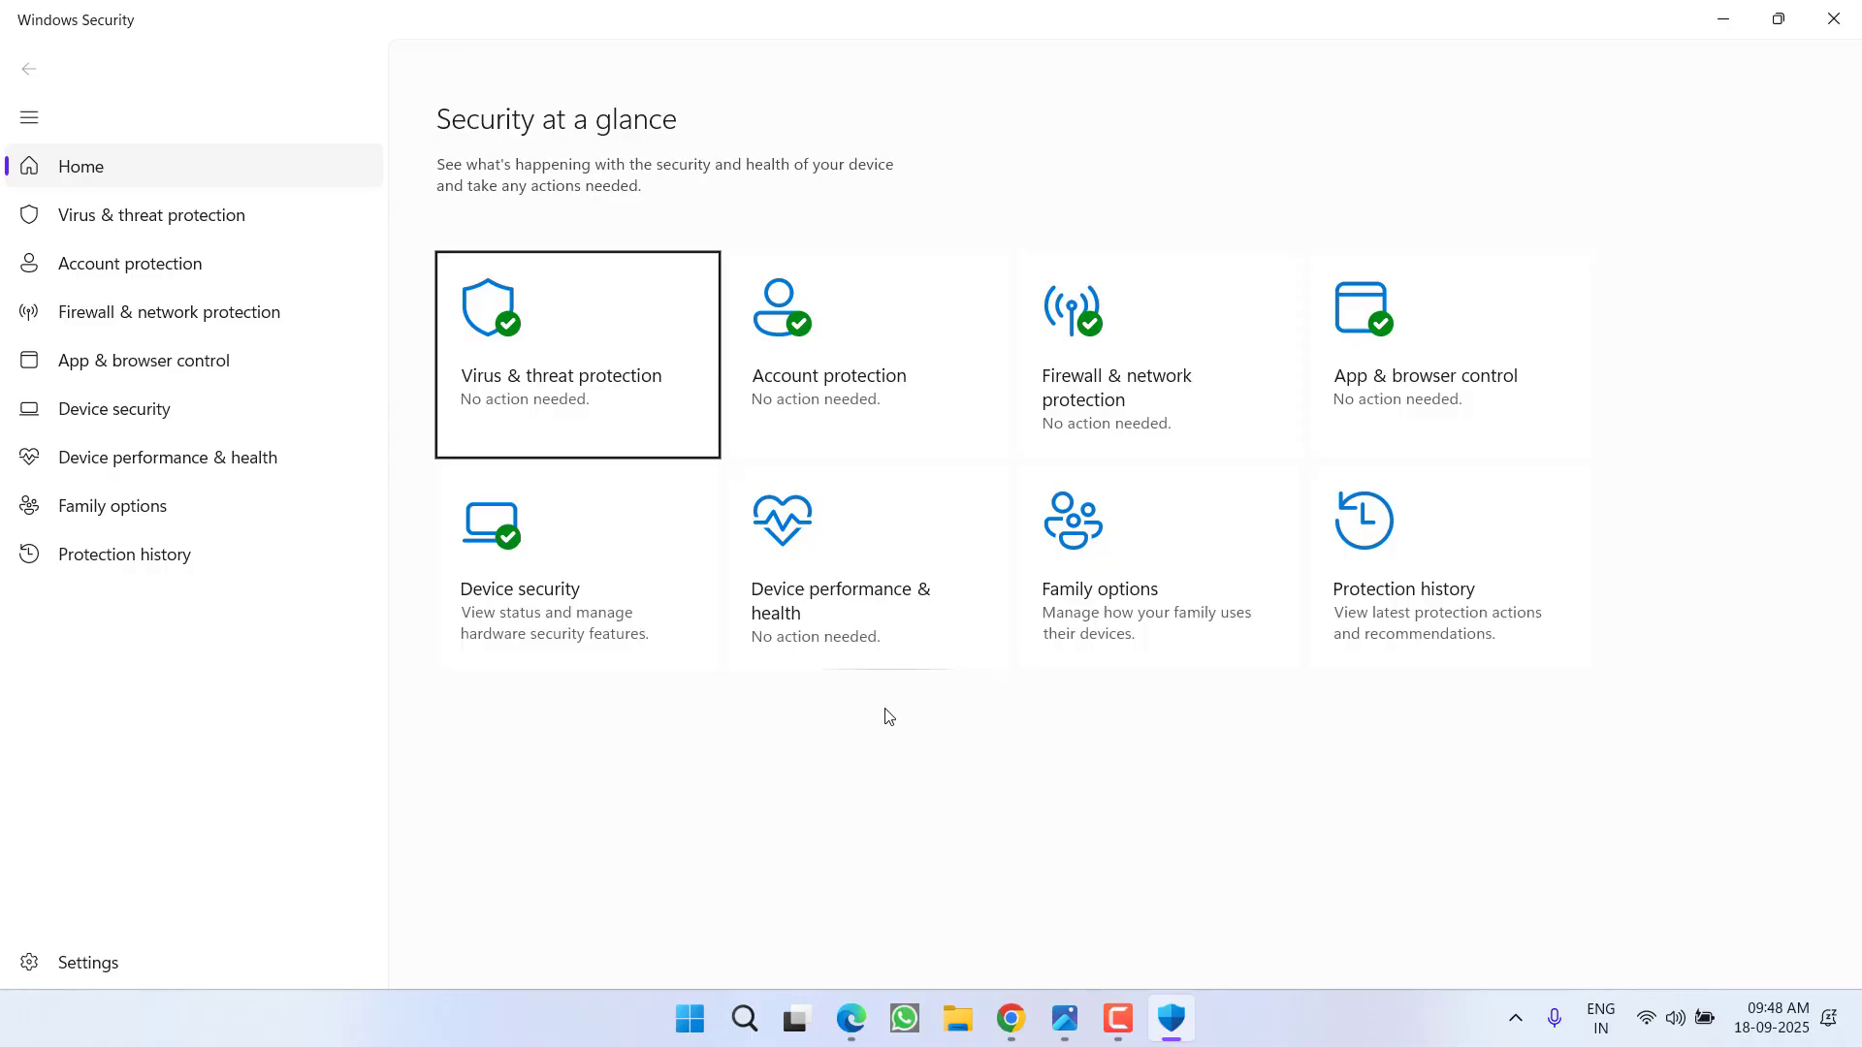
click(521, 612)
scroll(520, 628, down, 1)
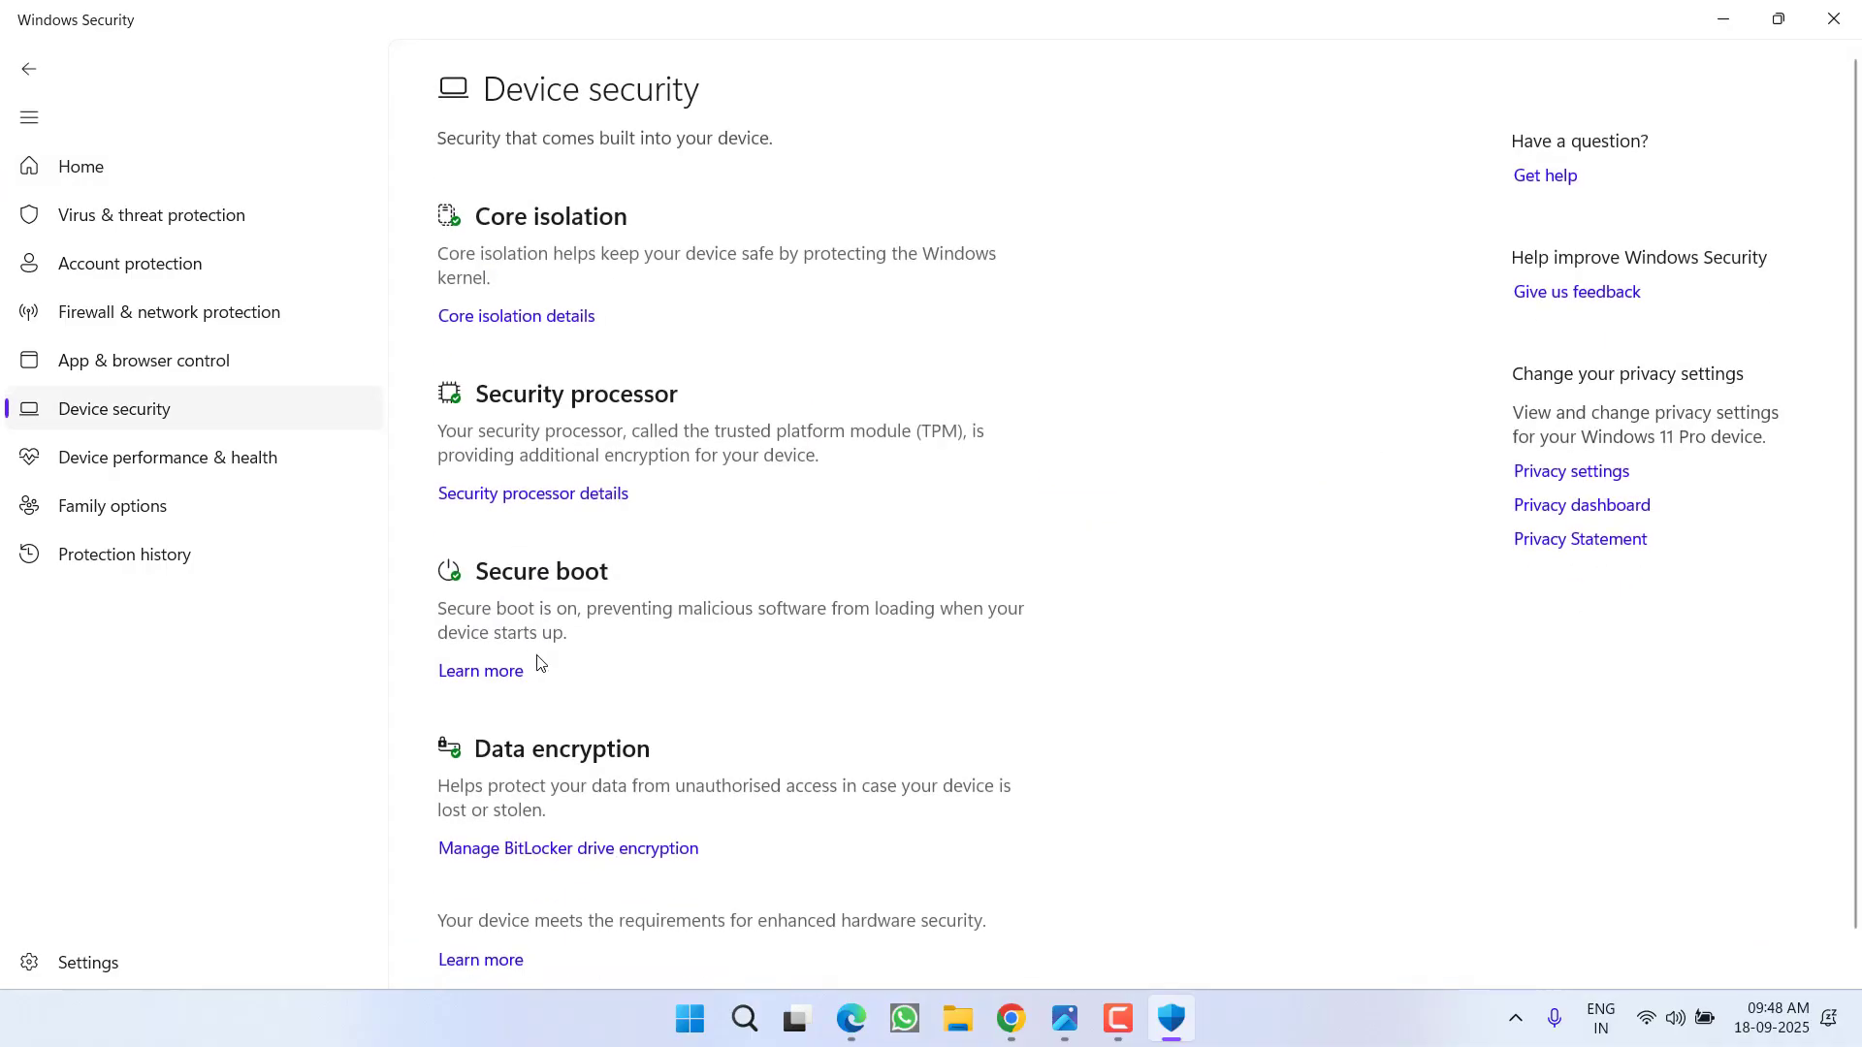
click(516, 314)
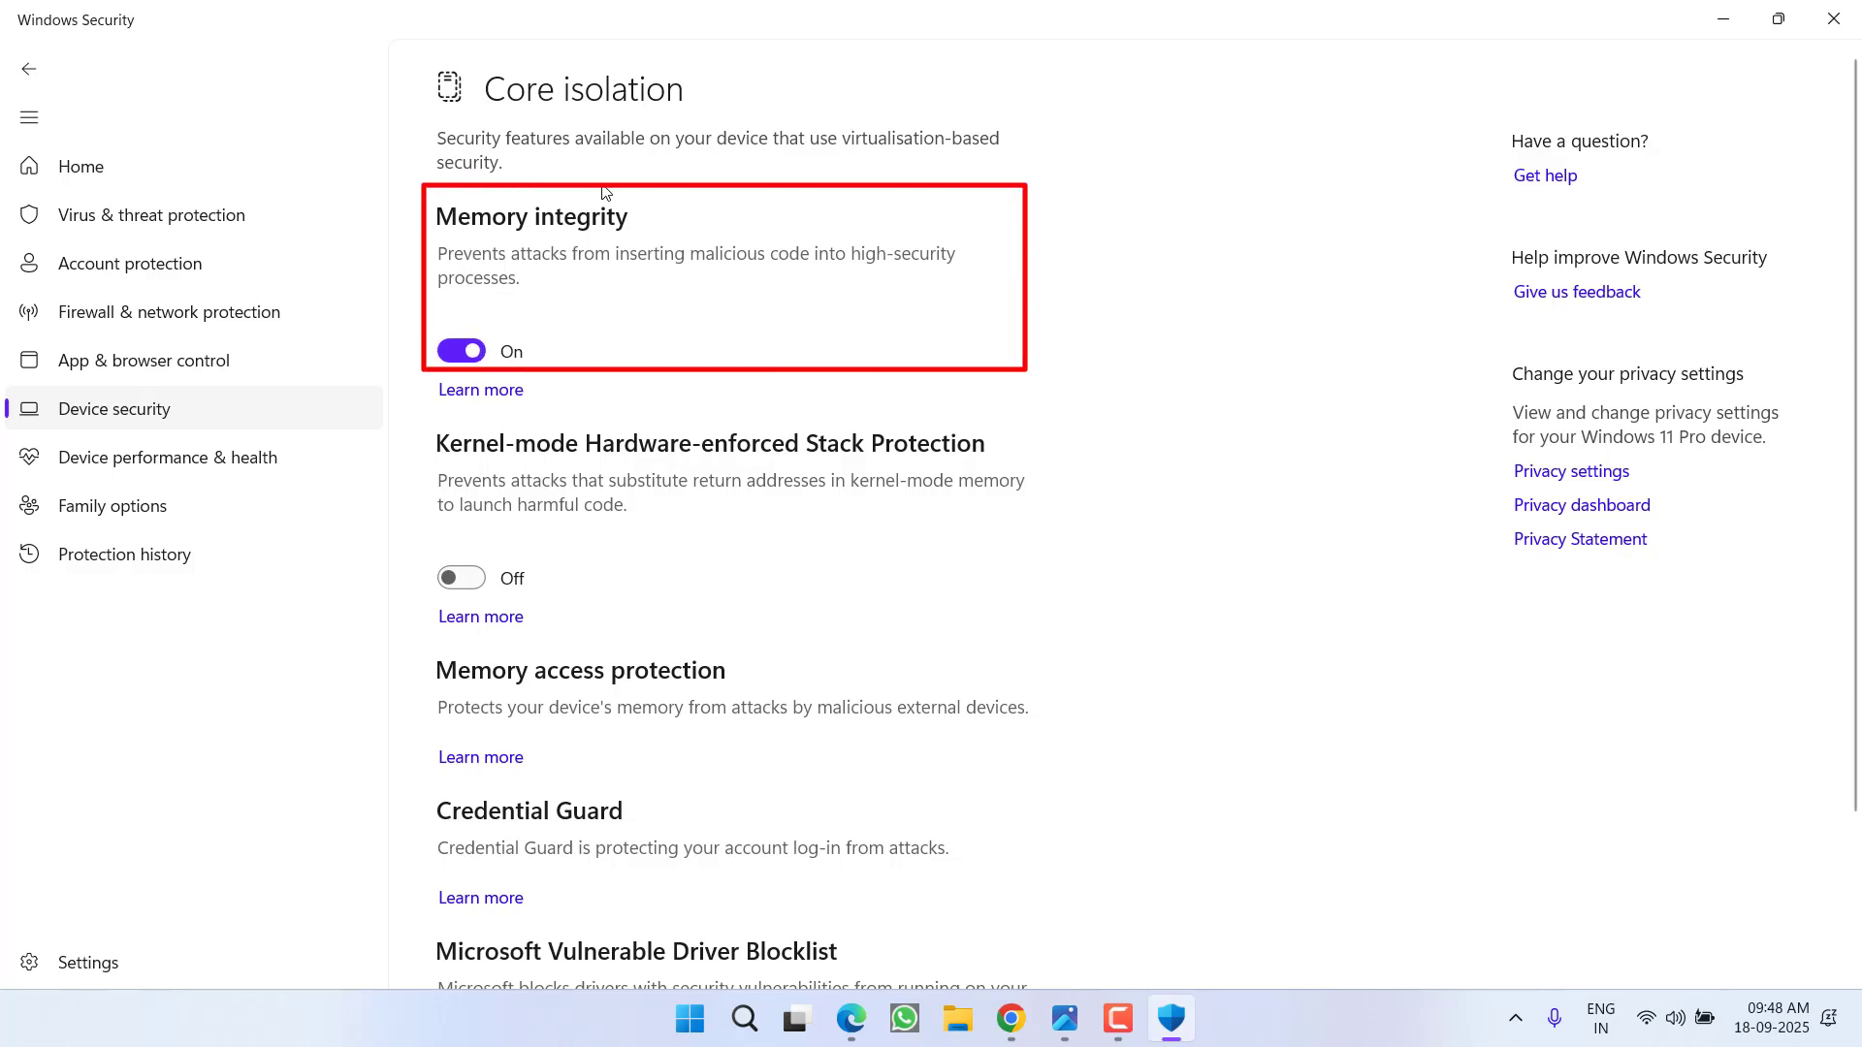
click(461, 351)
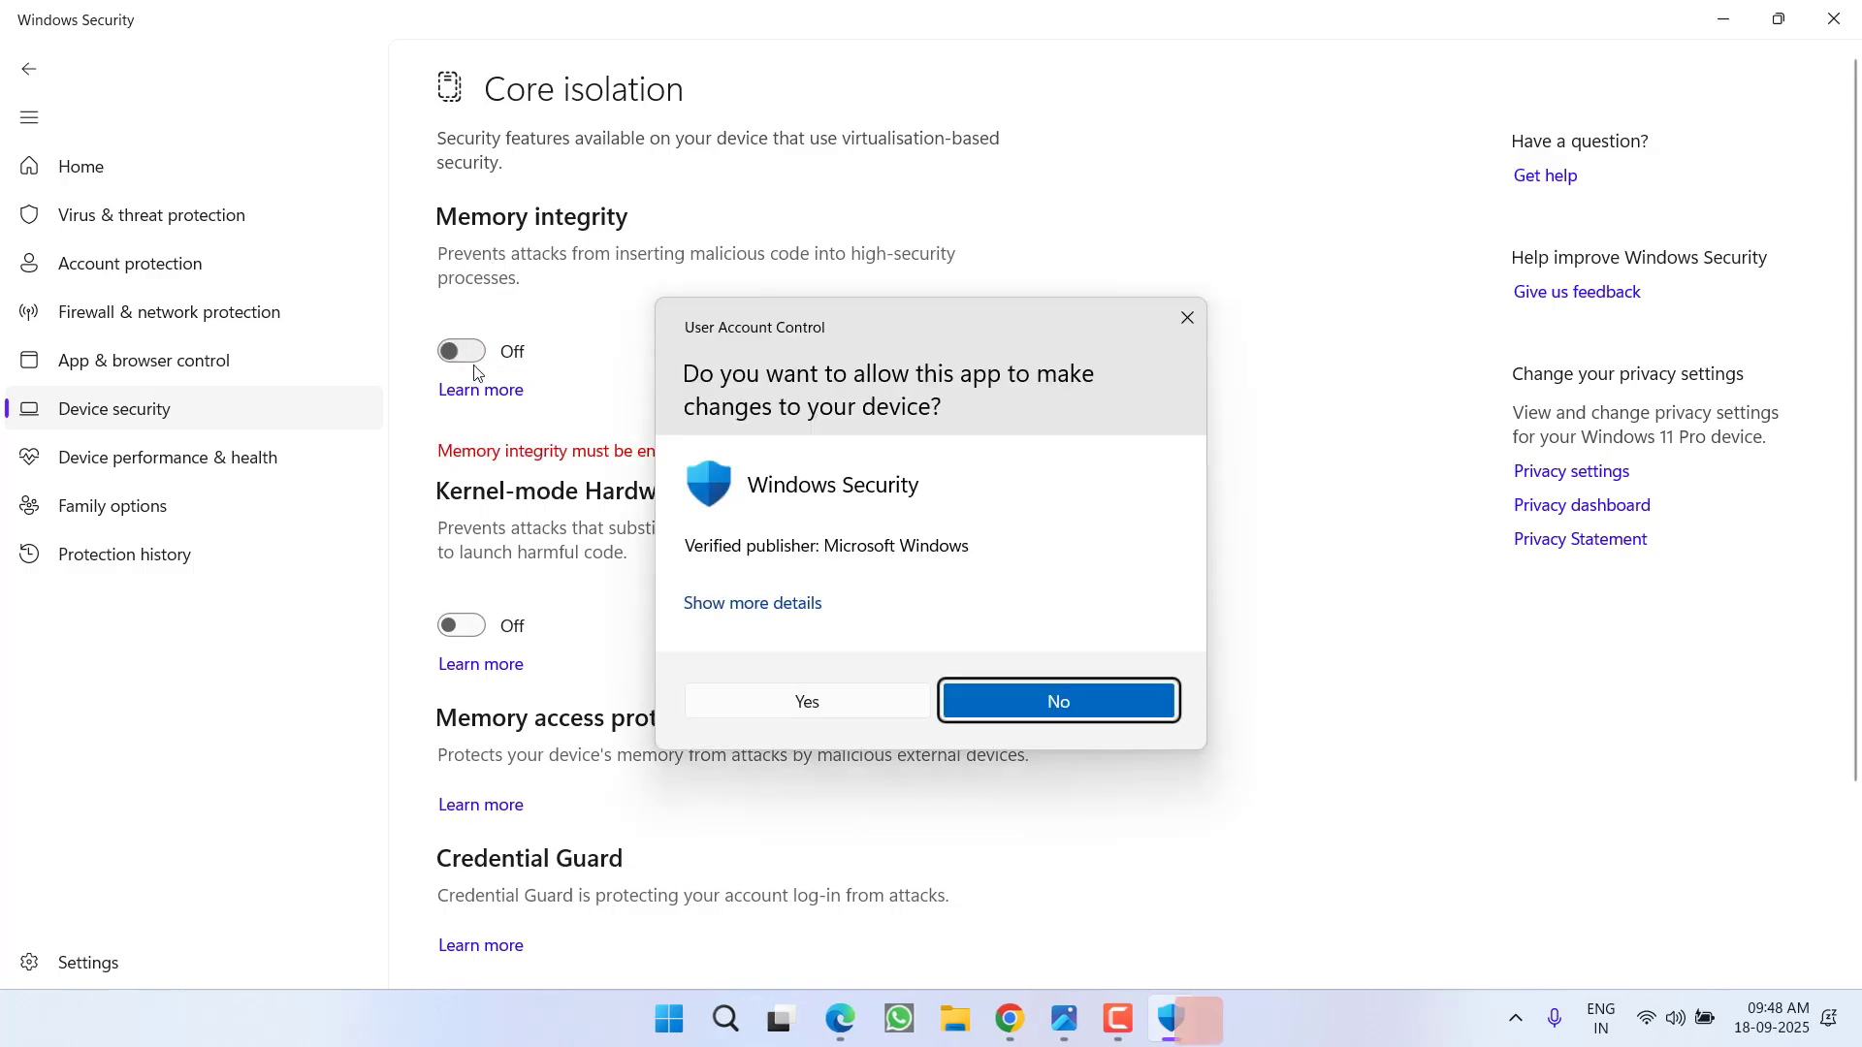
click(801, 701)
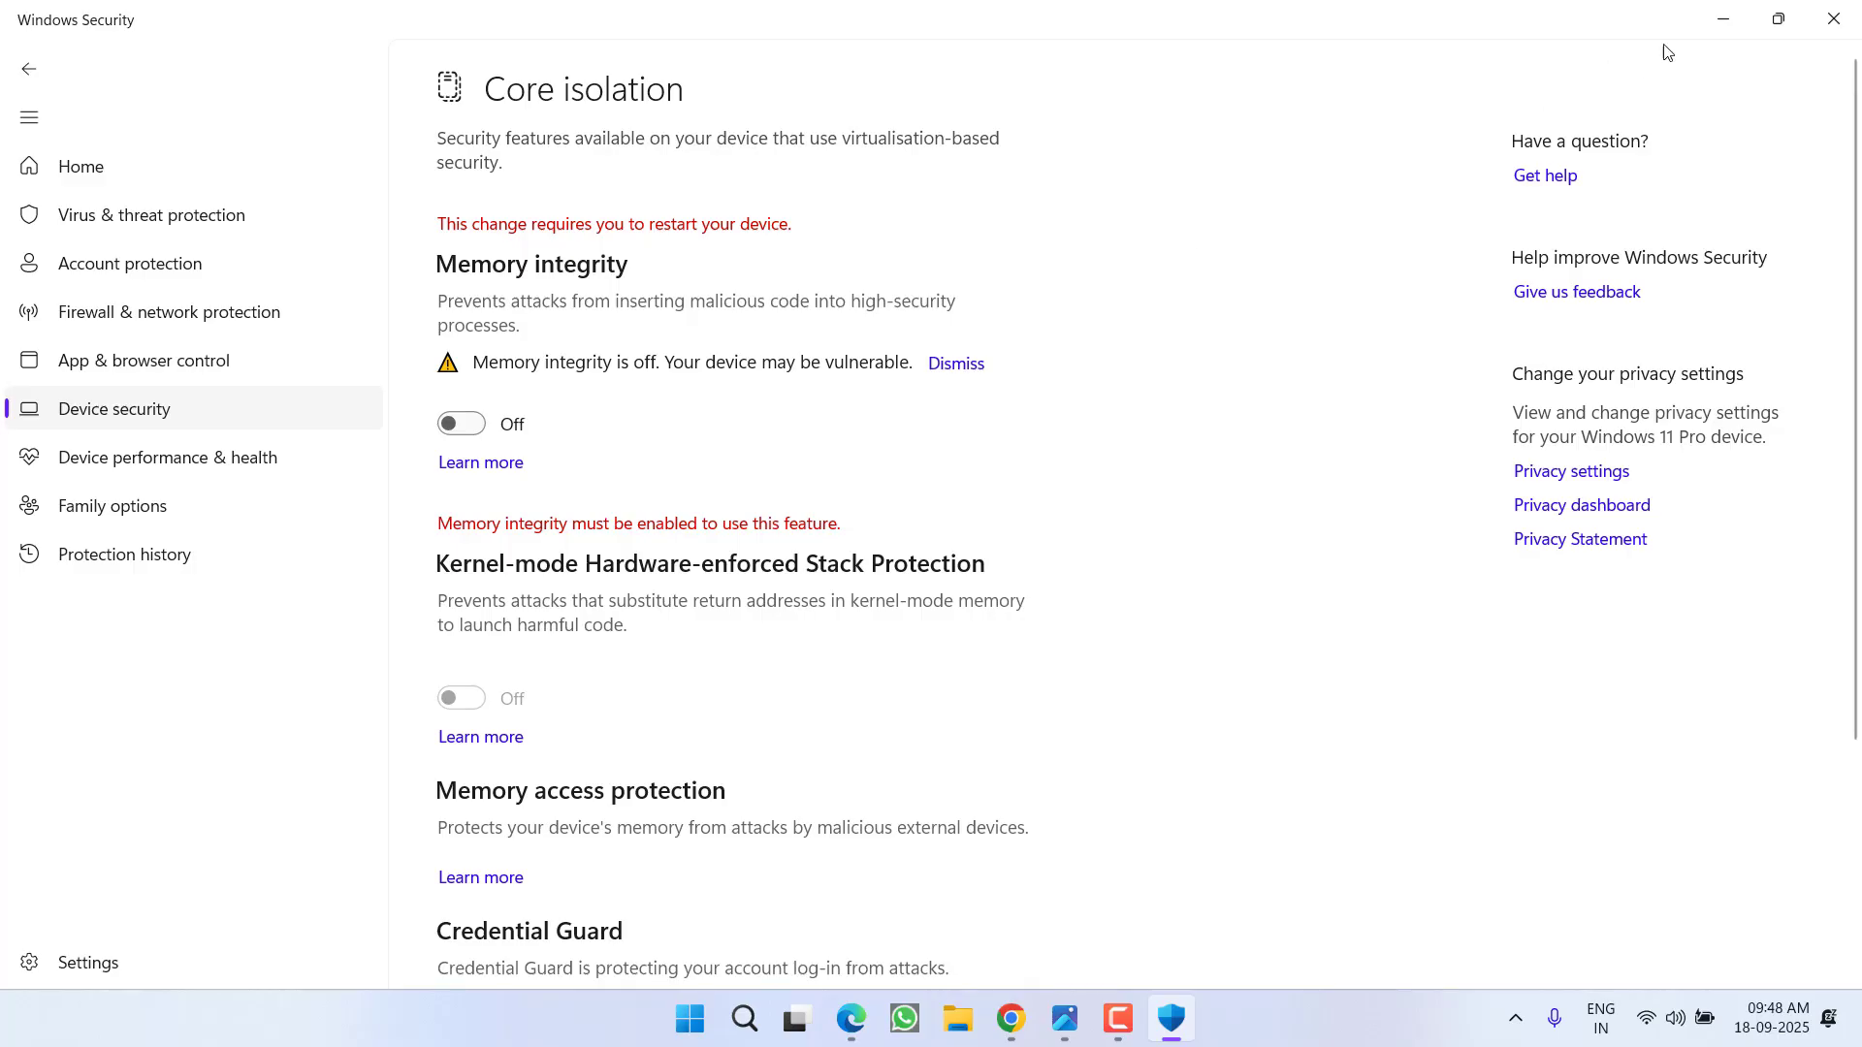
click(1724, 18)
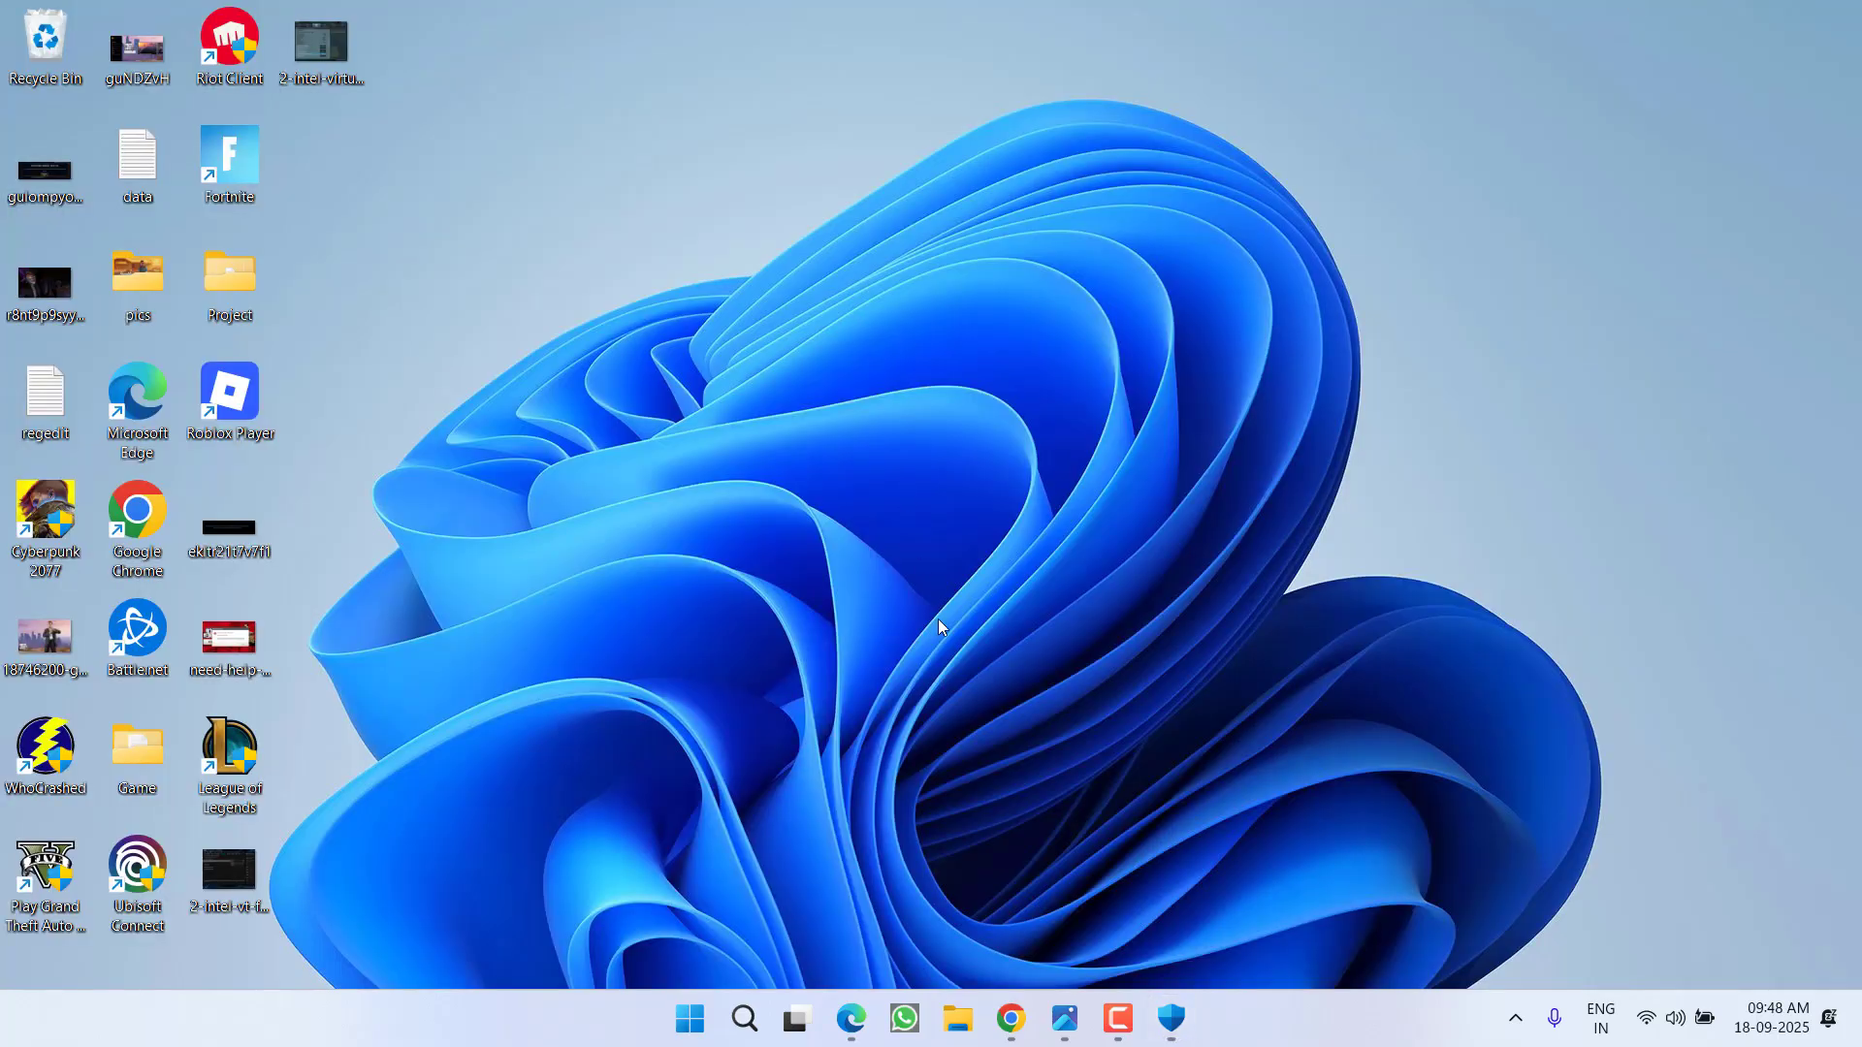
click(1066, 1018)
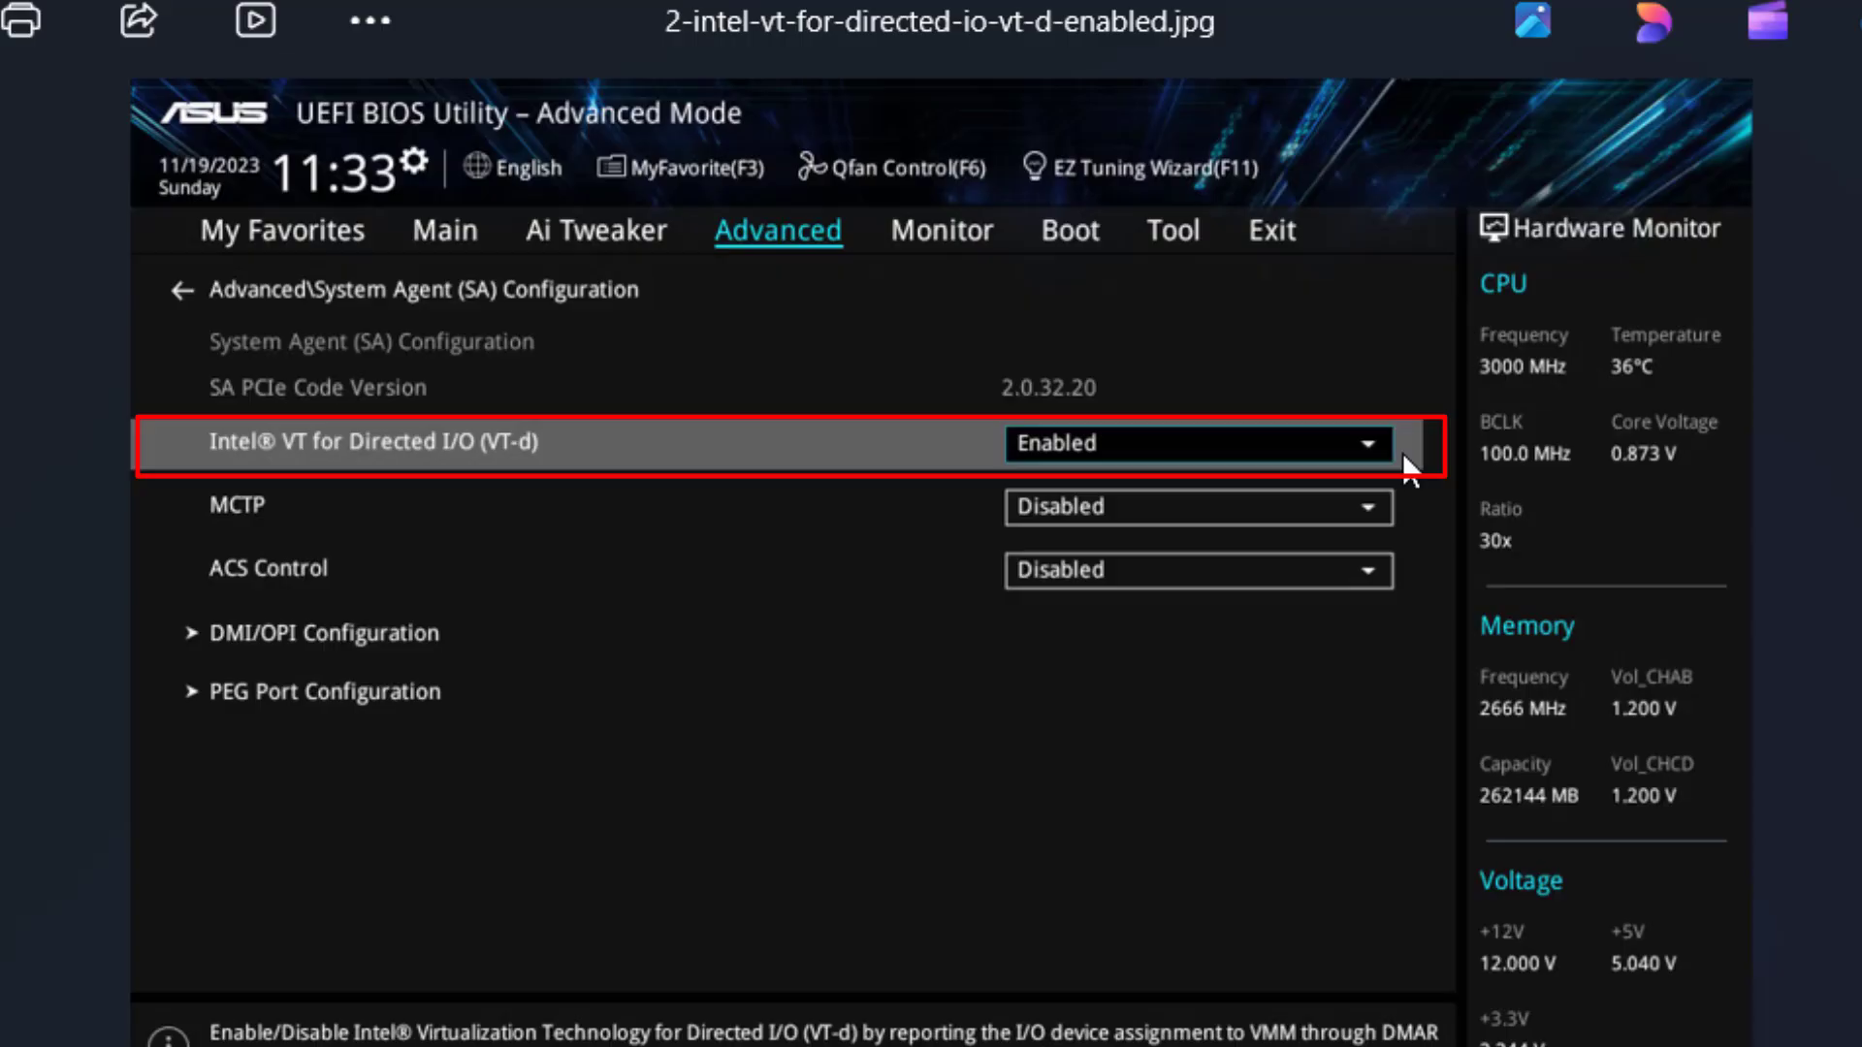
key(Right)
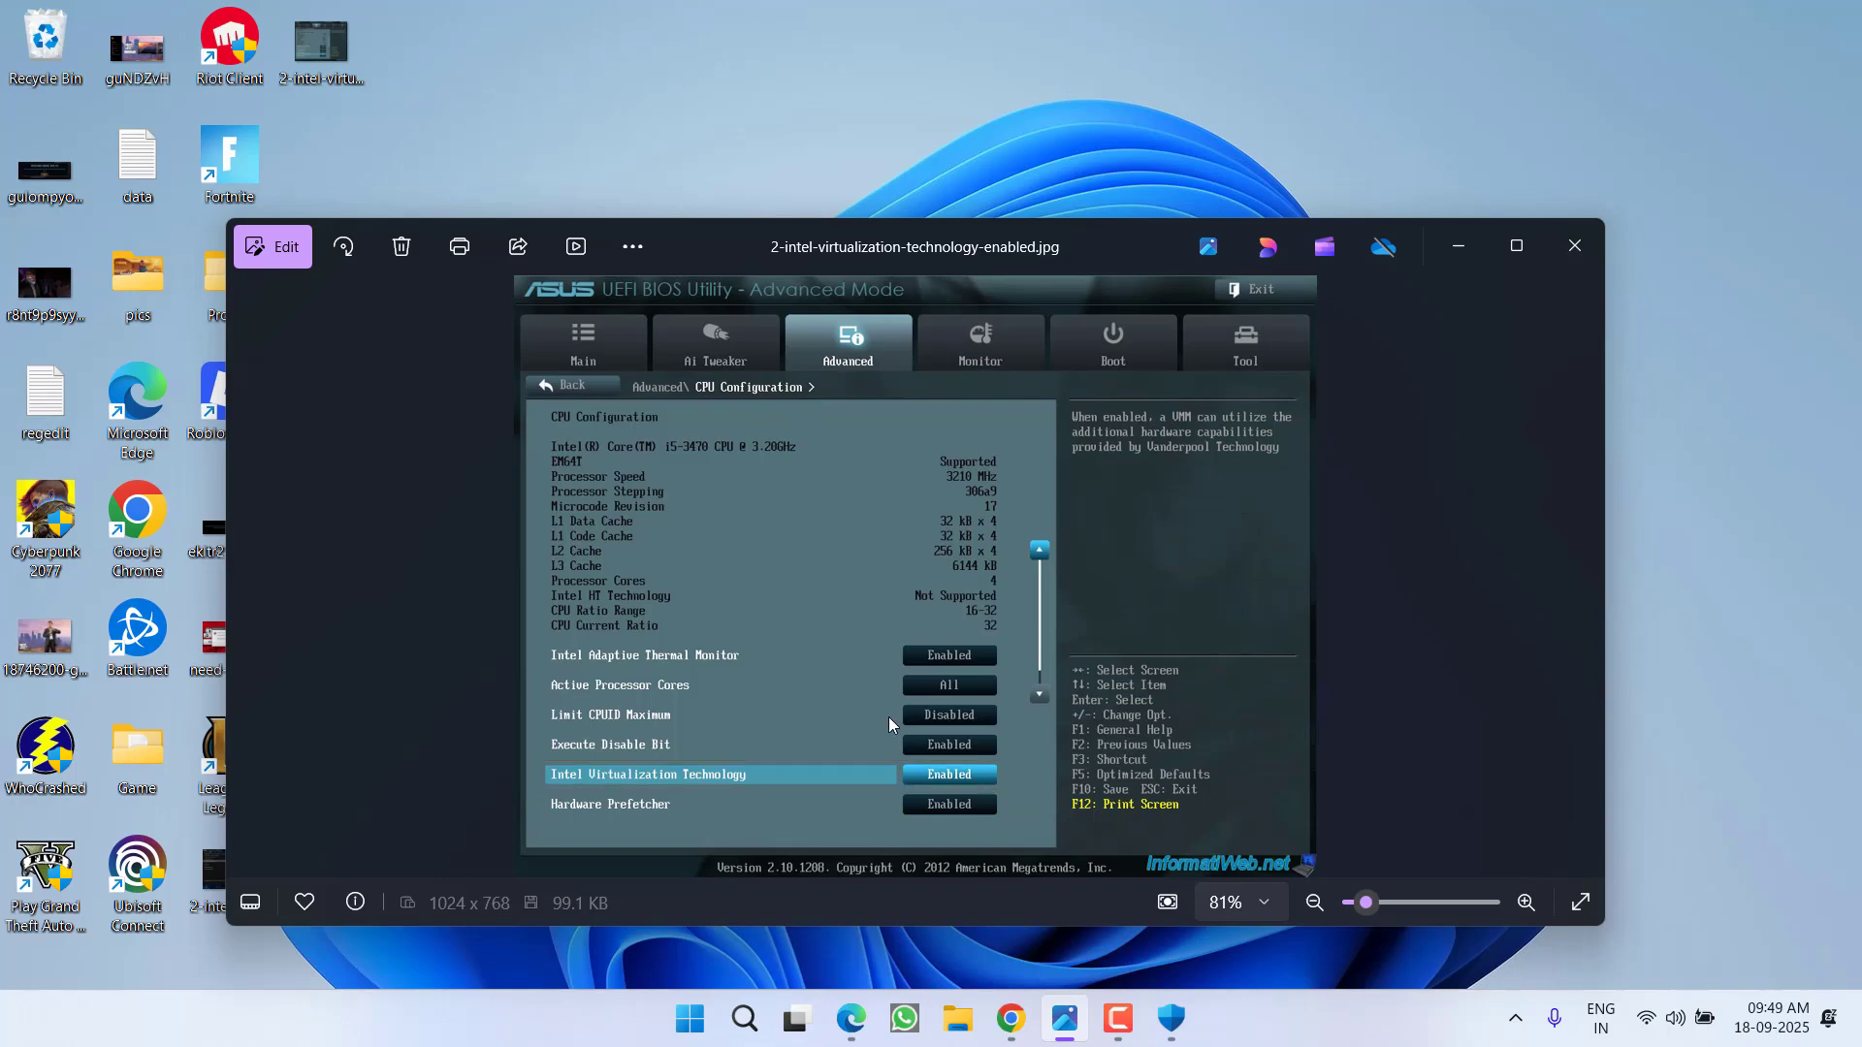
click(1574, 244)
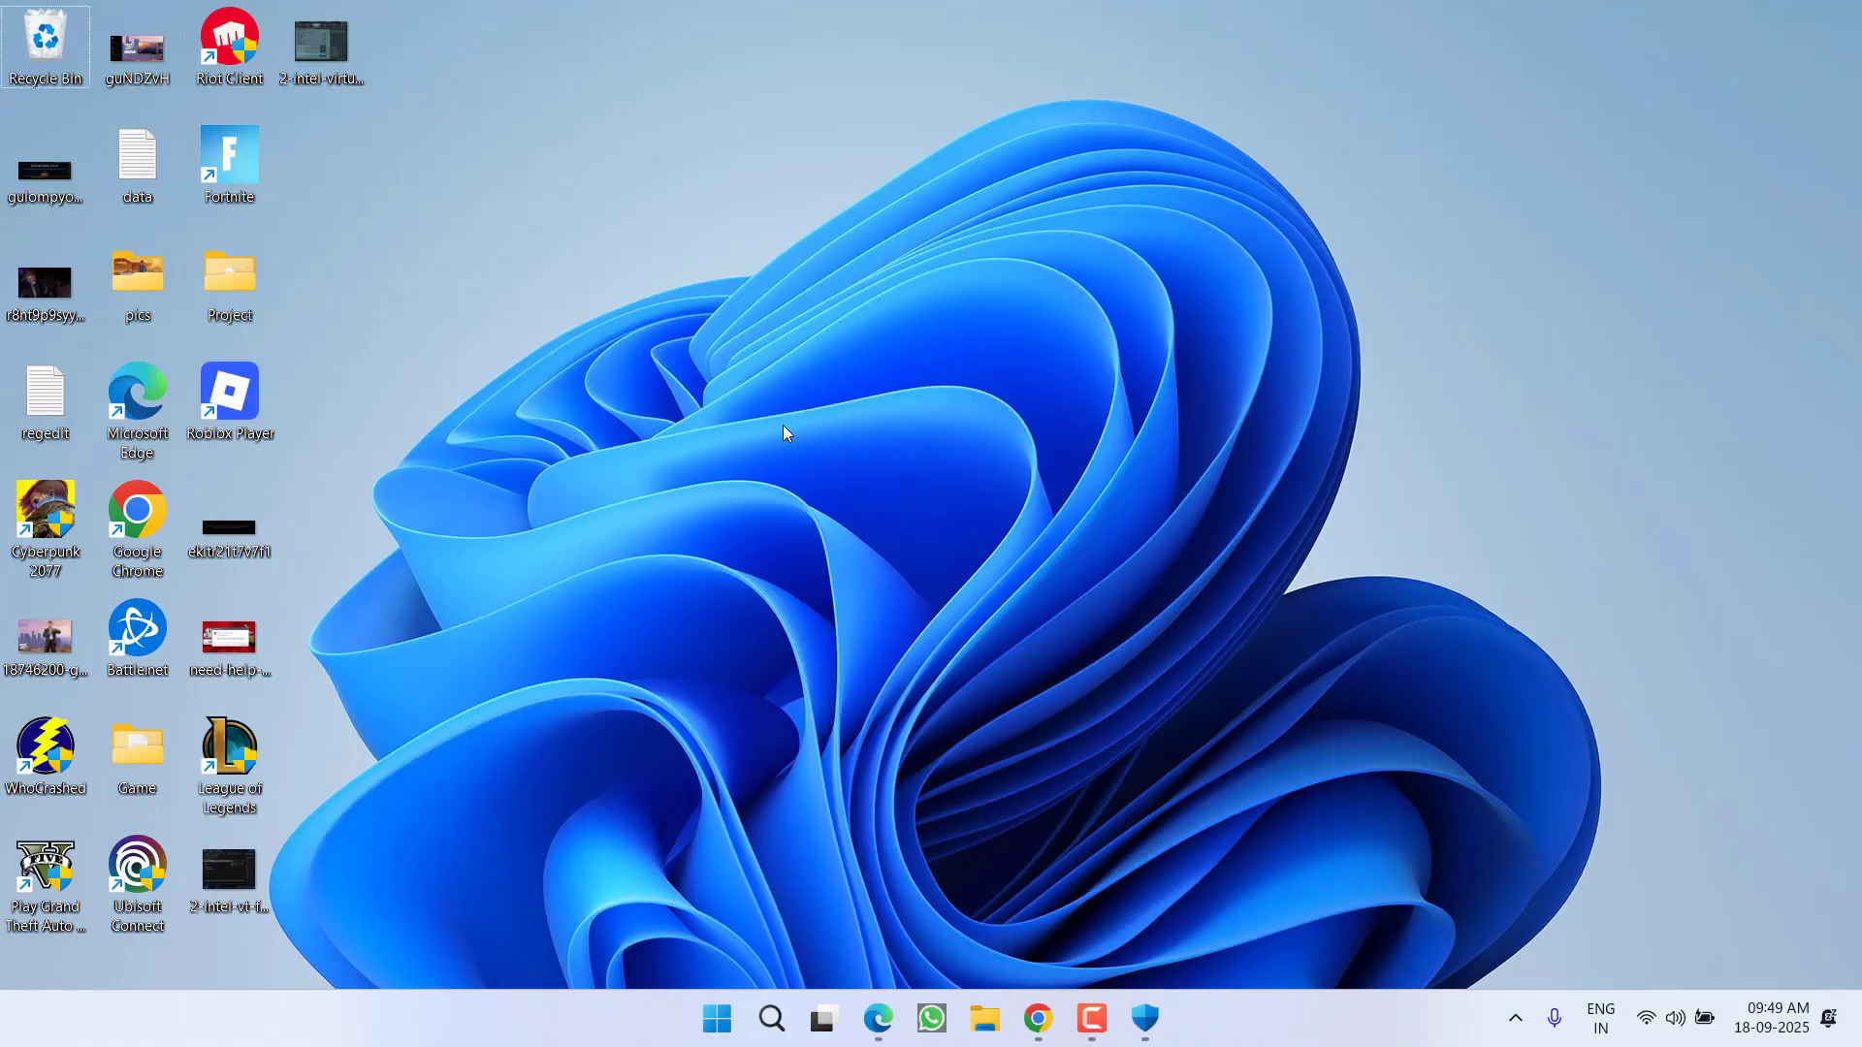
- Run appwiz.cpl from the Run dialog on the Start right-click menu
right_click(720, 1019)
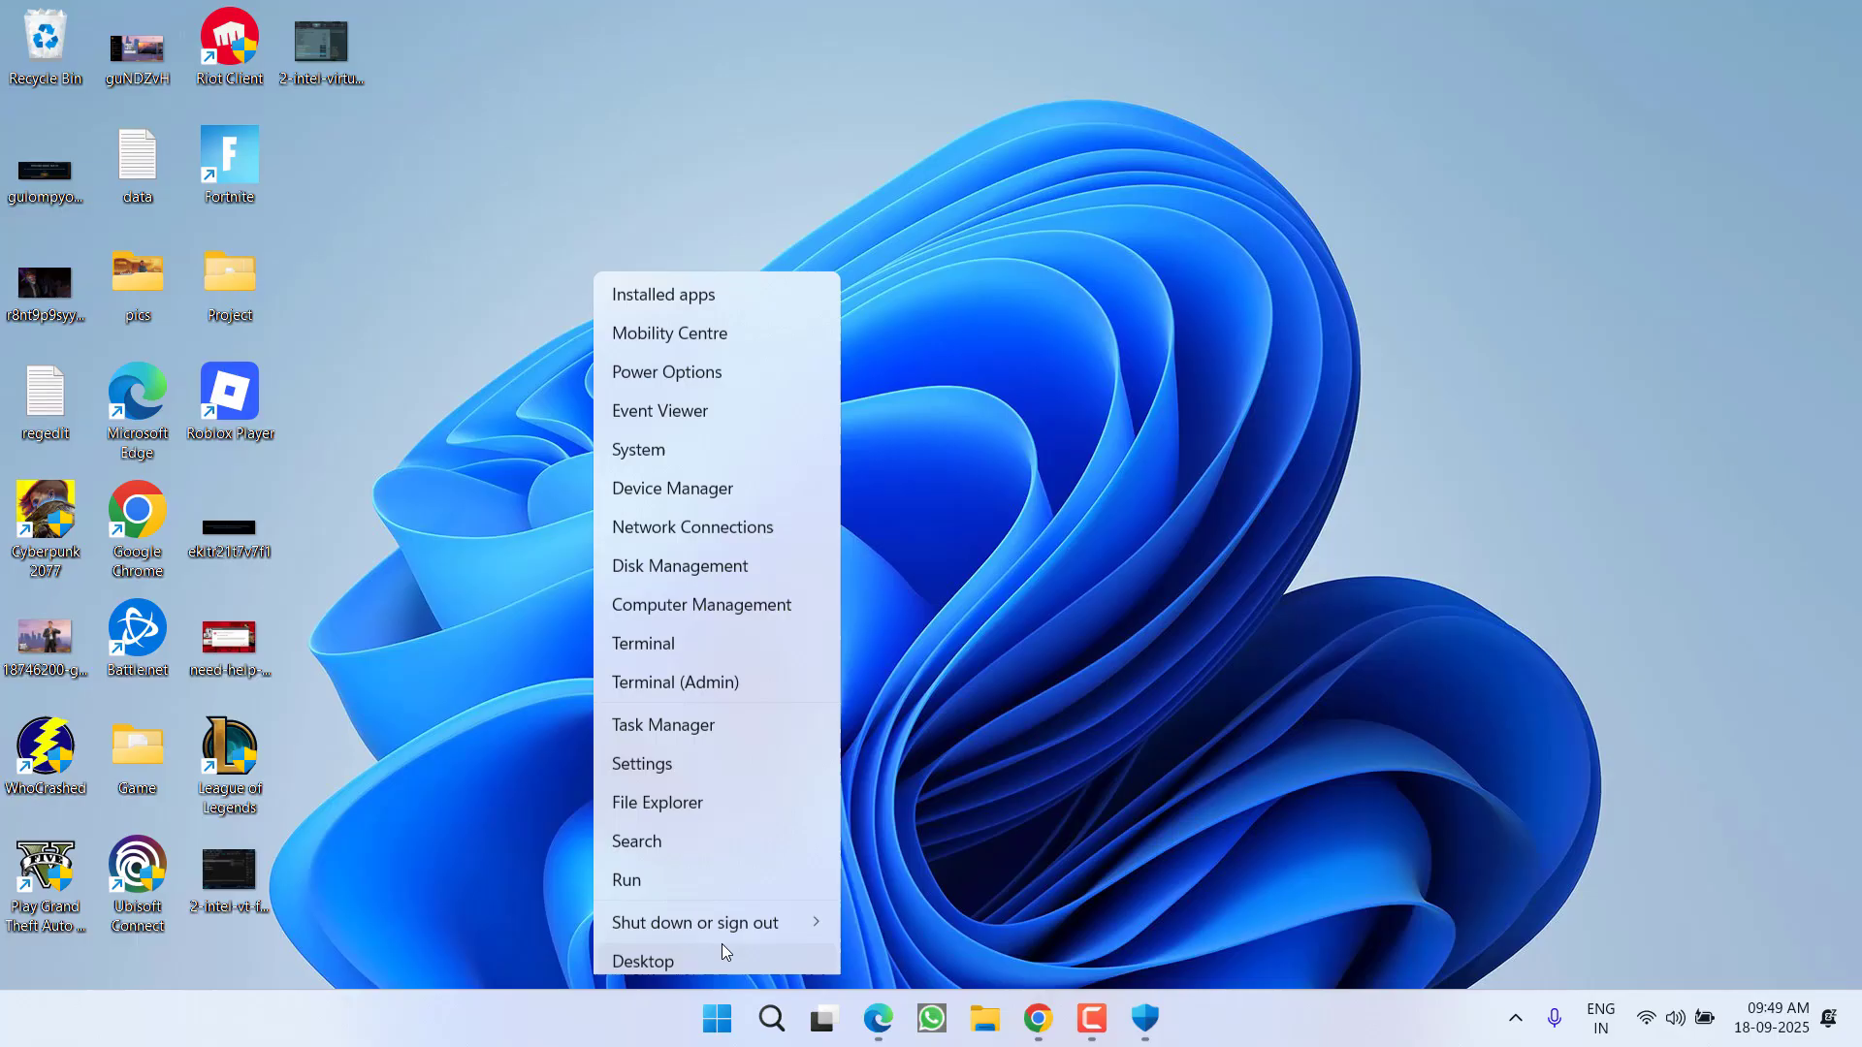
click(683, 870)
text(appwiz.cpl)
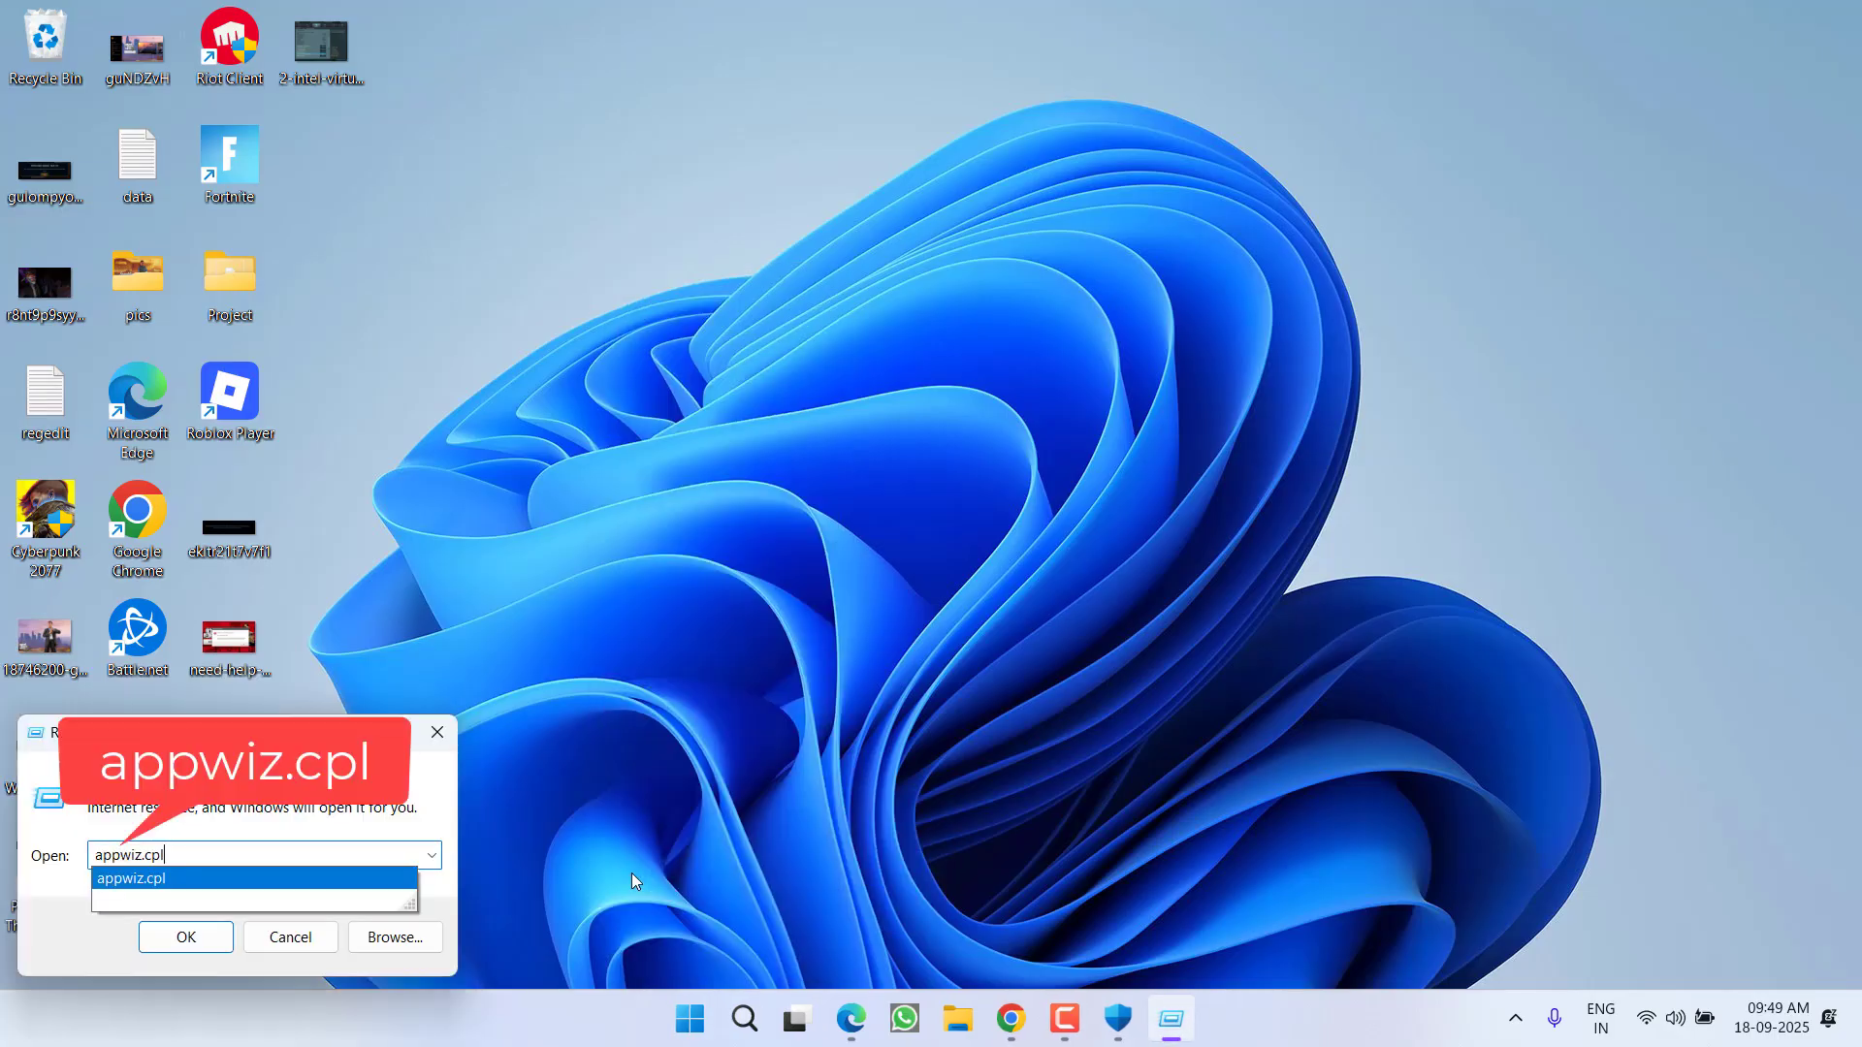
key(Return)
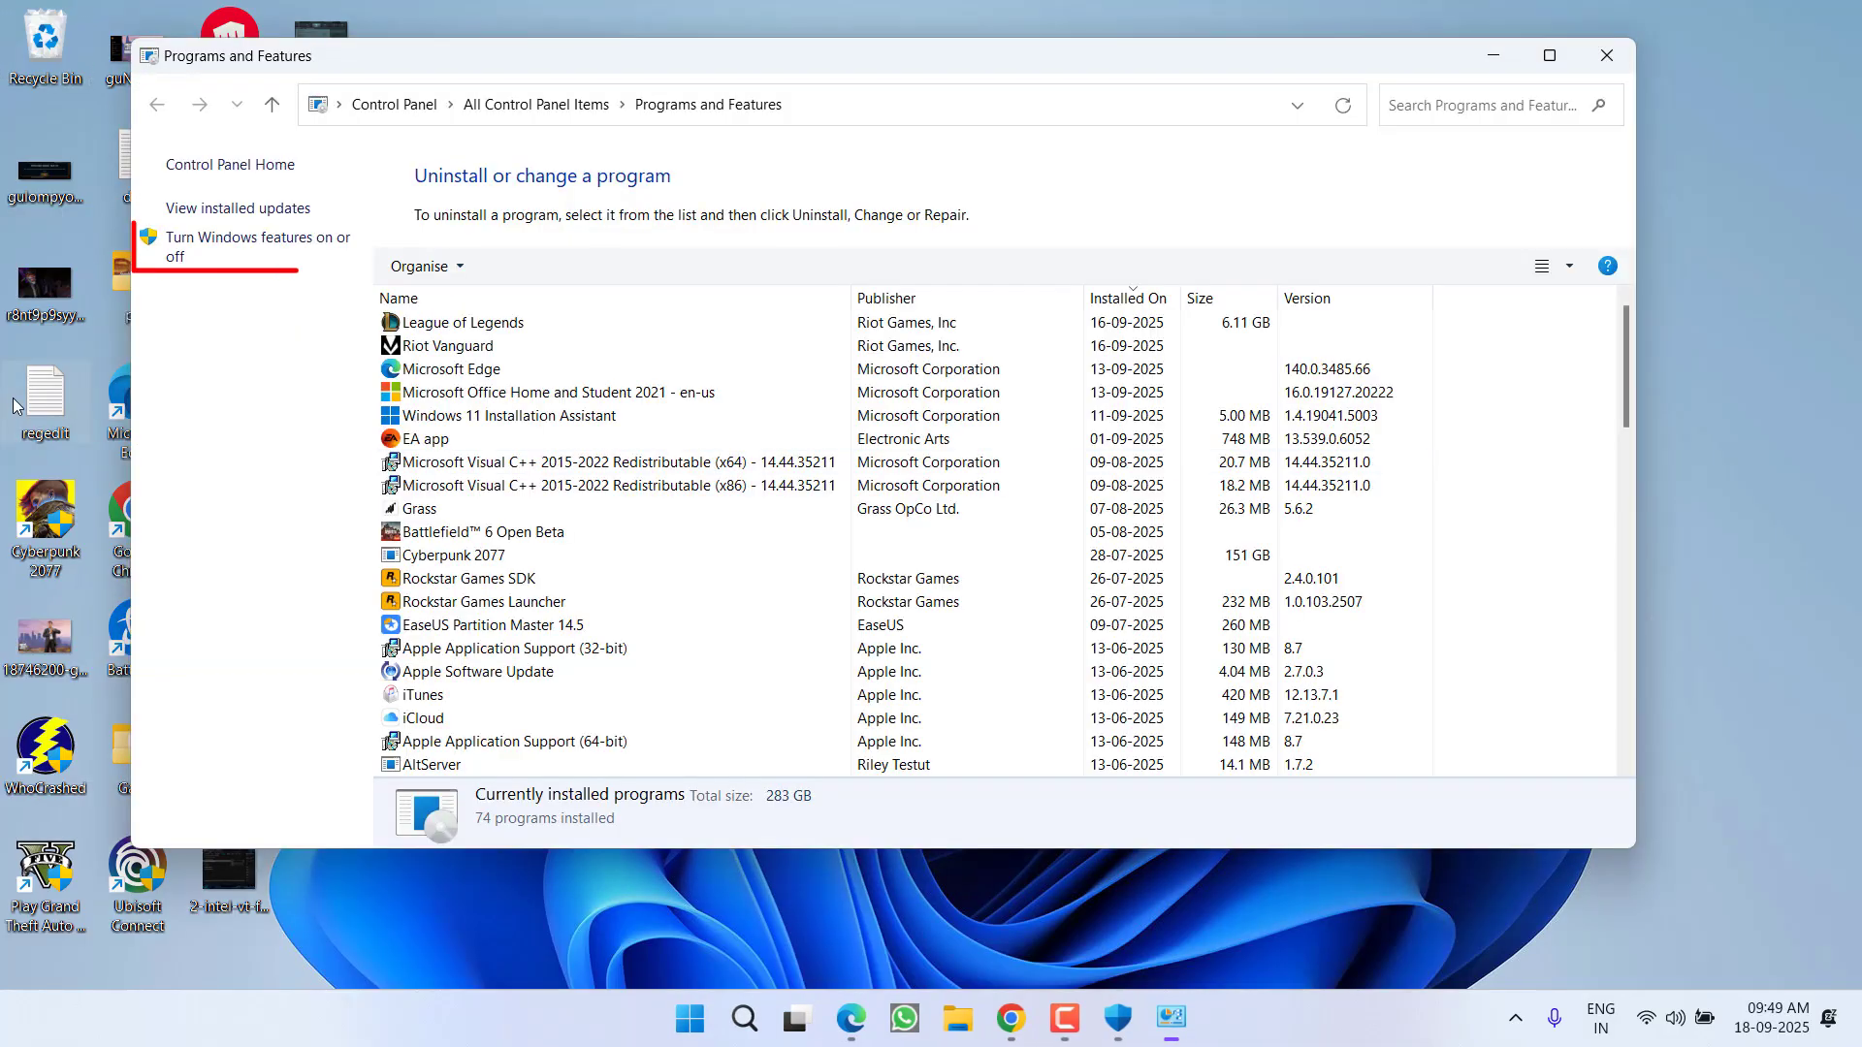
- Uncheck Virtual Machine Platform in Windows Features, confirm, and close Programs and Features
click(229, 243)
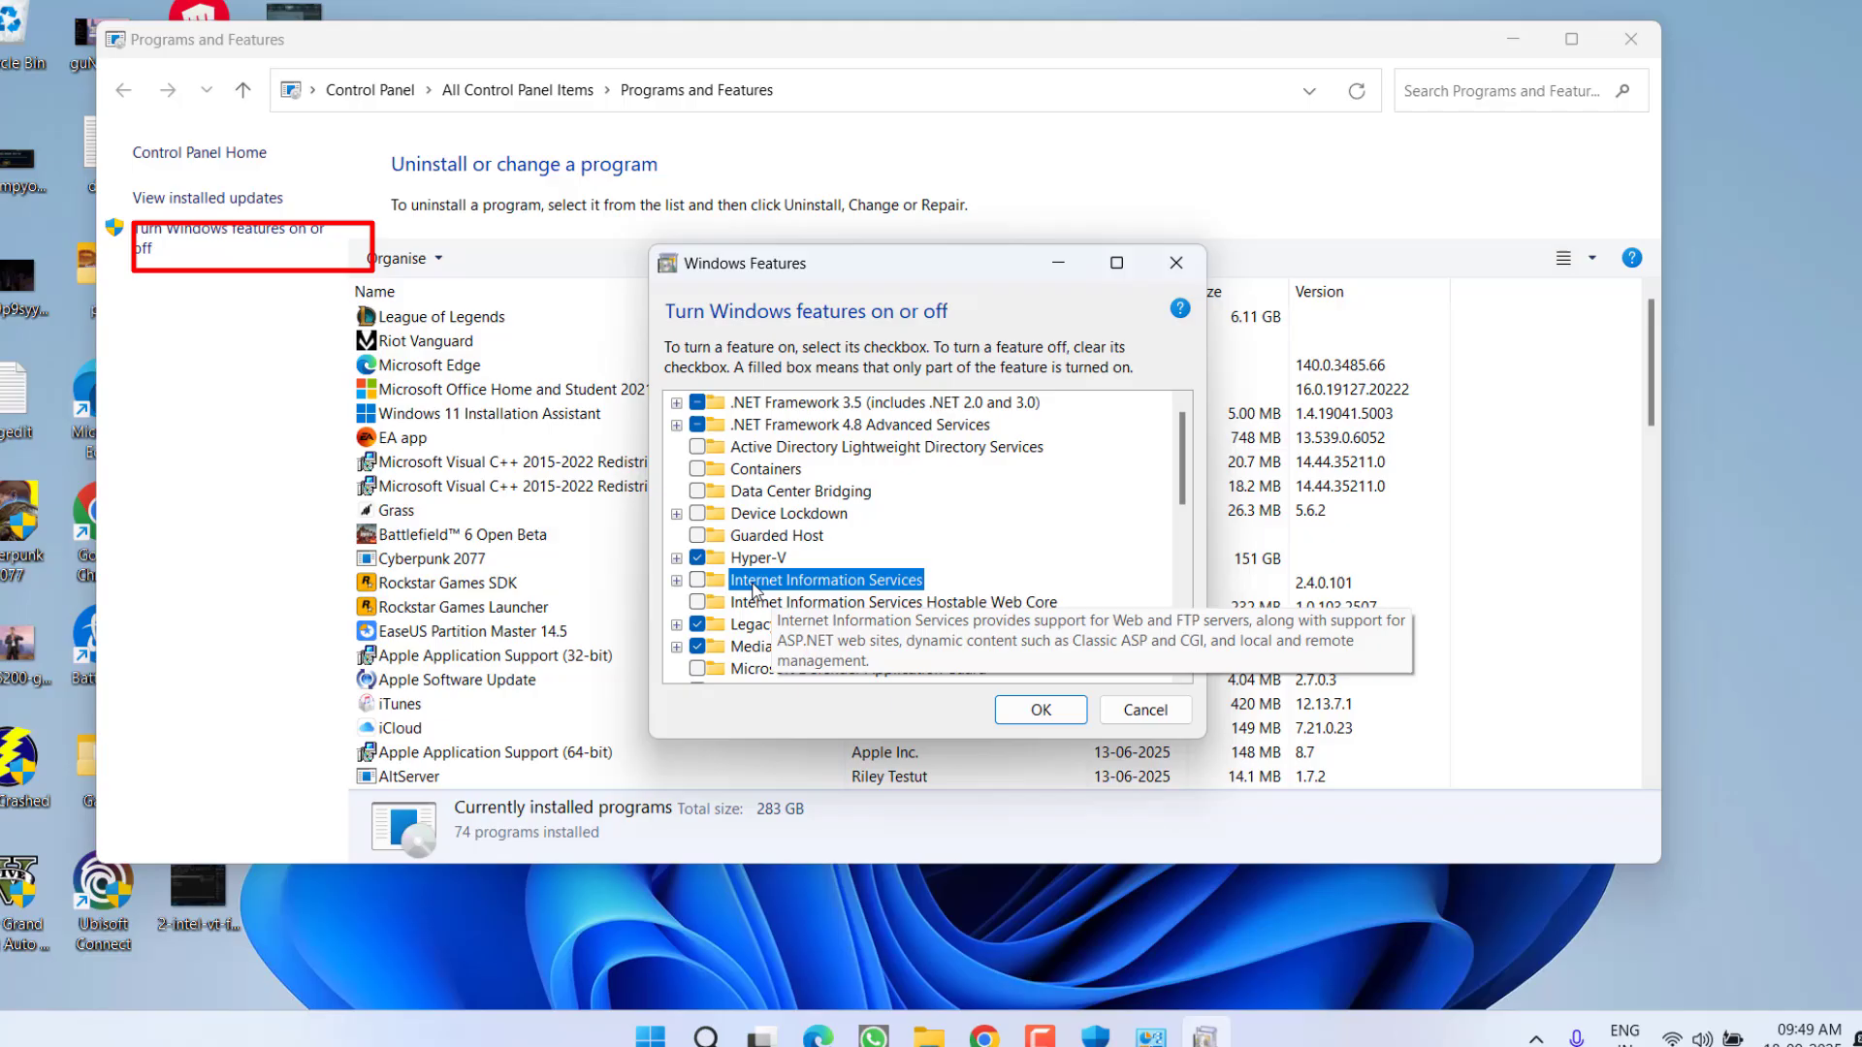
scroll(728, 655, down, 5)
scroll(873, 654, down, 2)
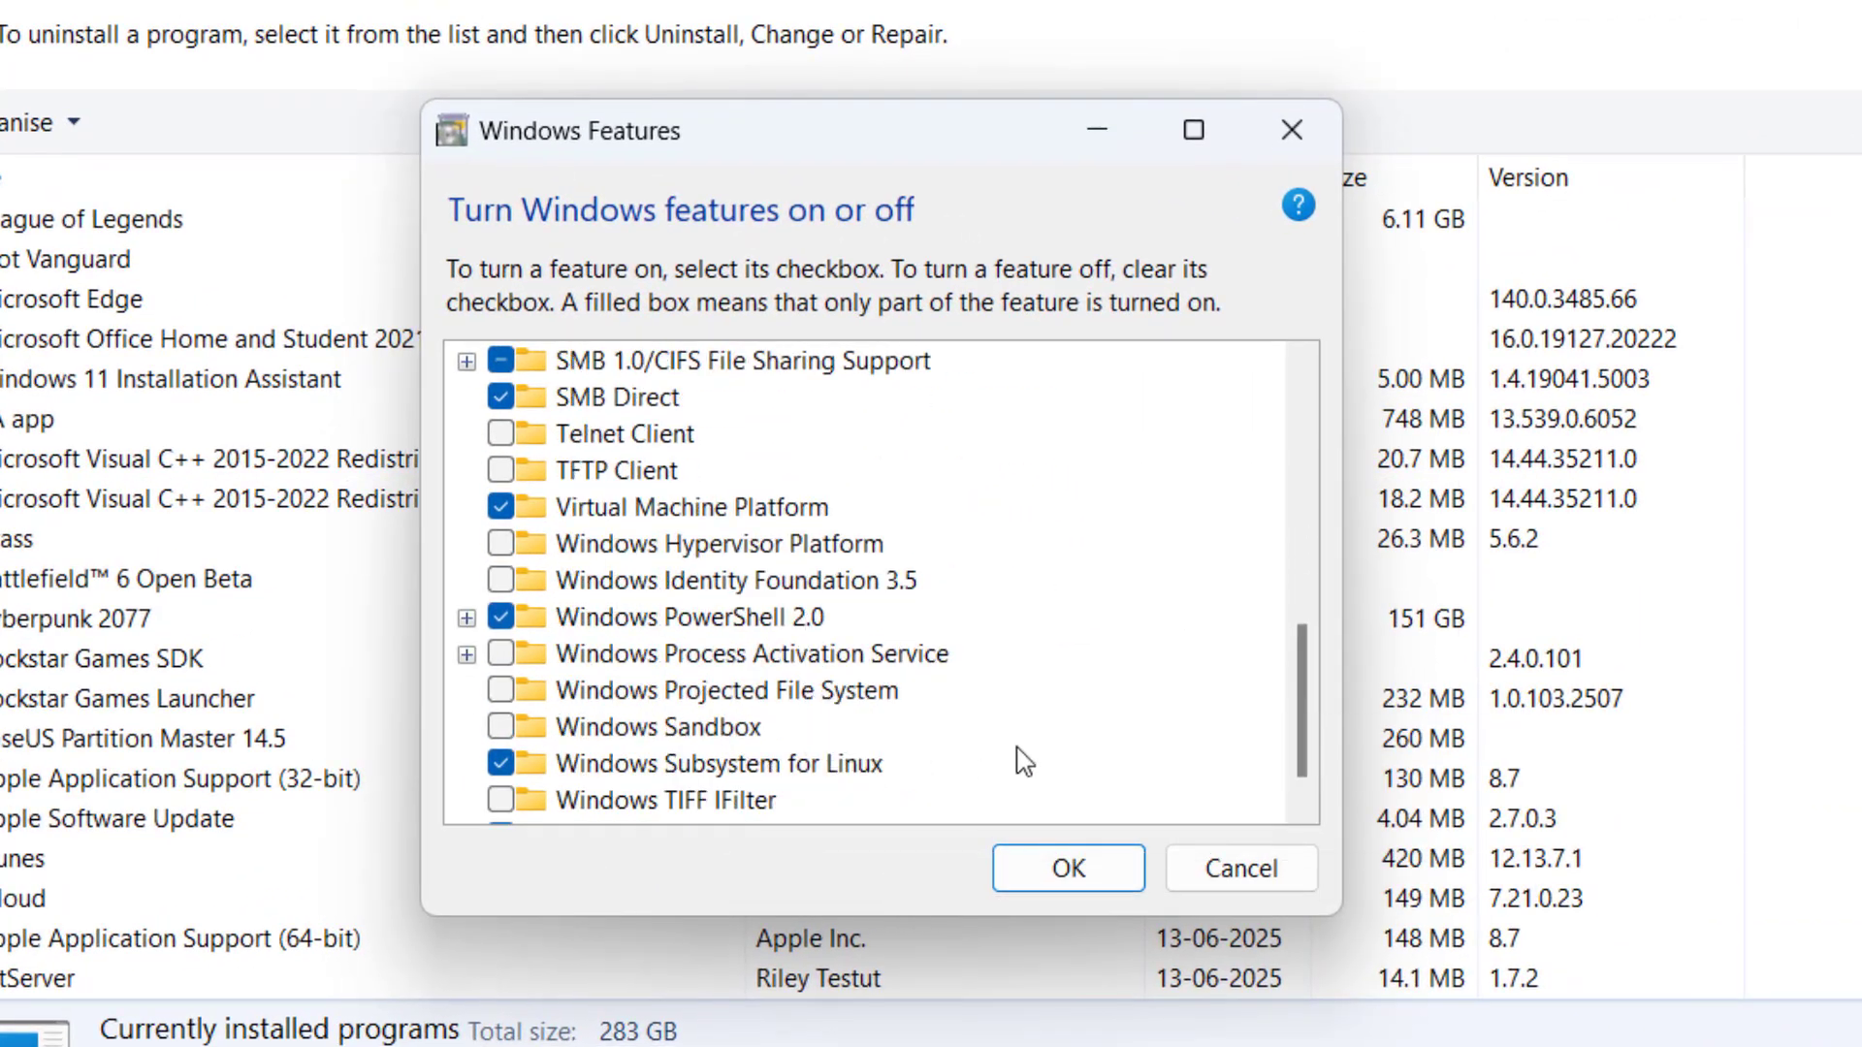
click(814, 509)
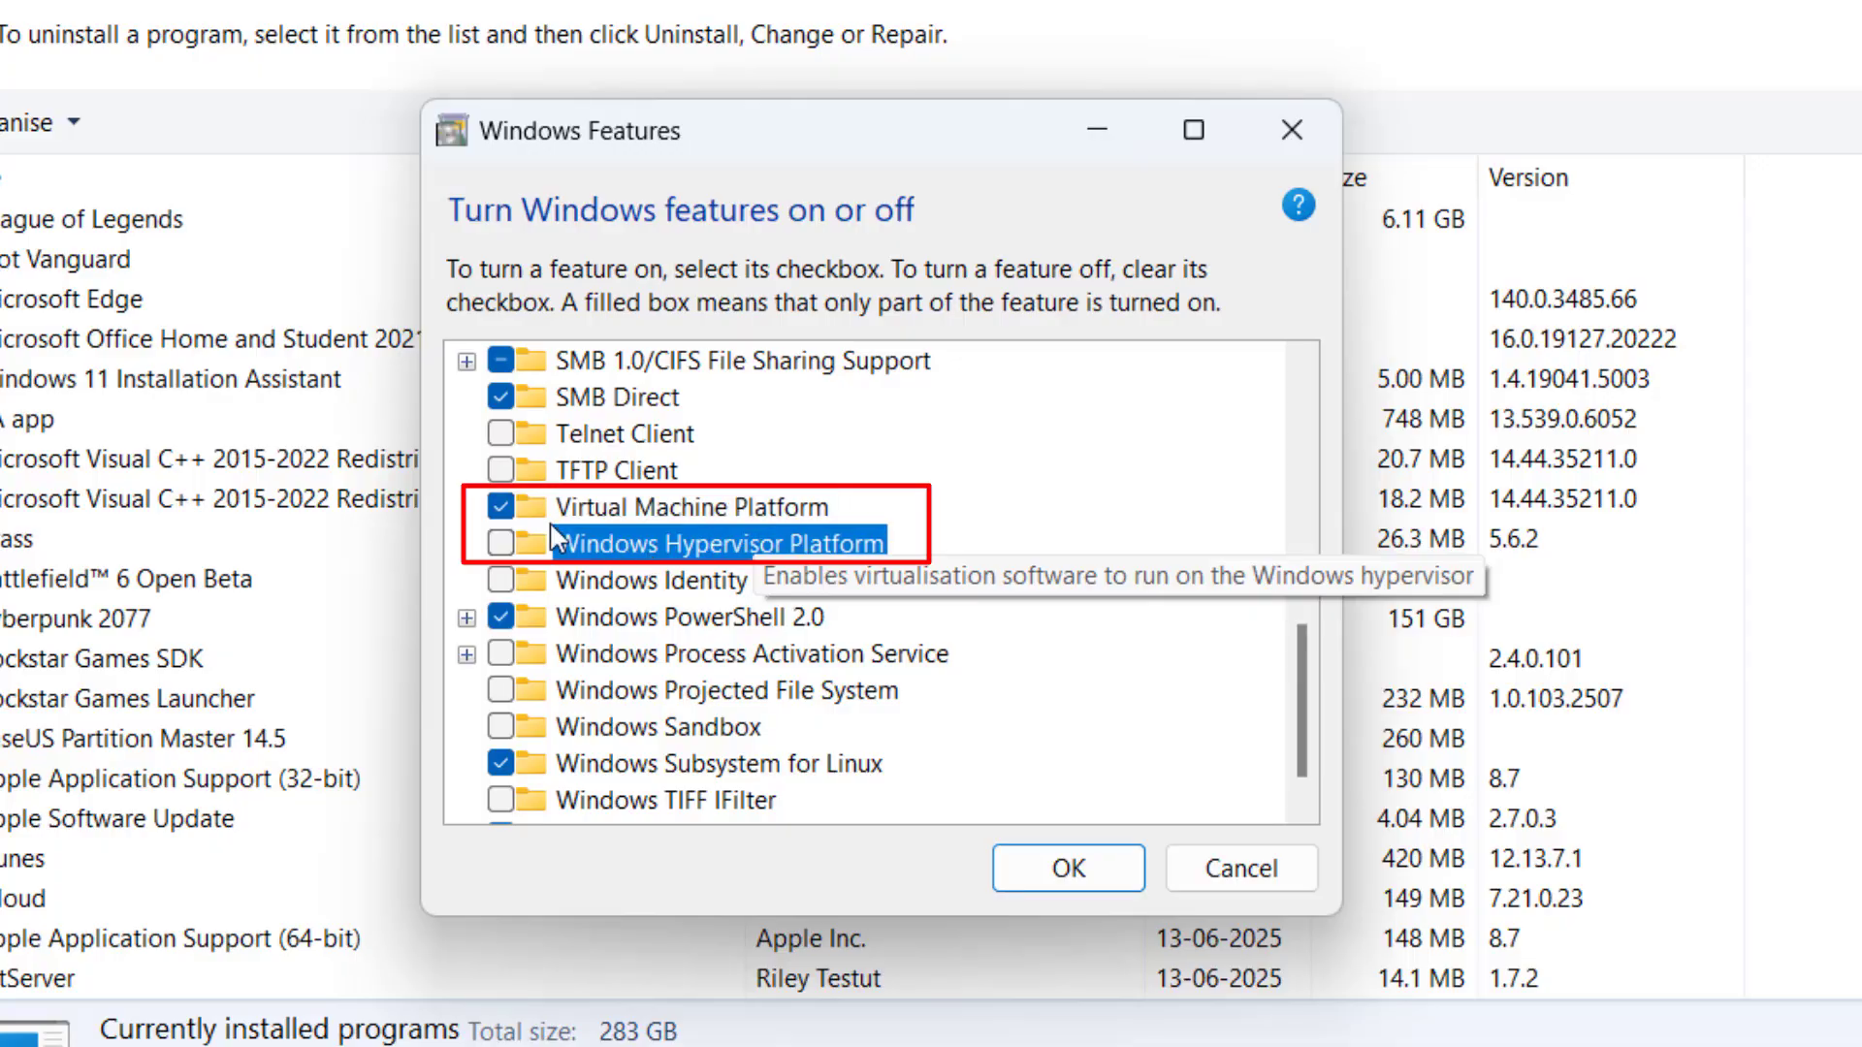
click(500, 507)
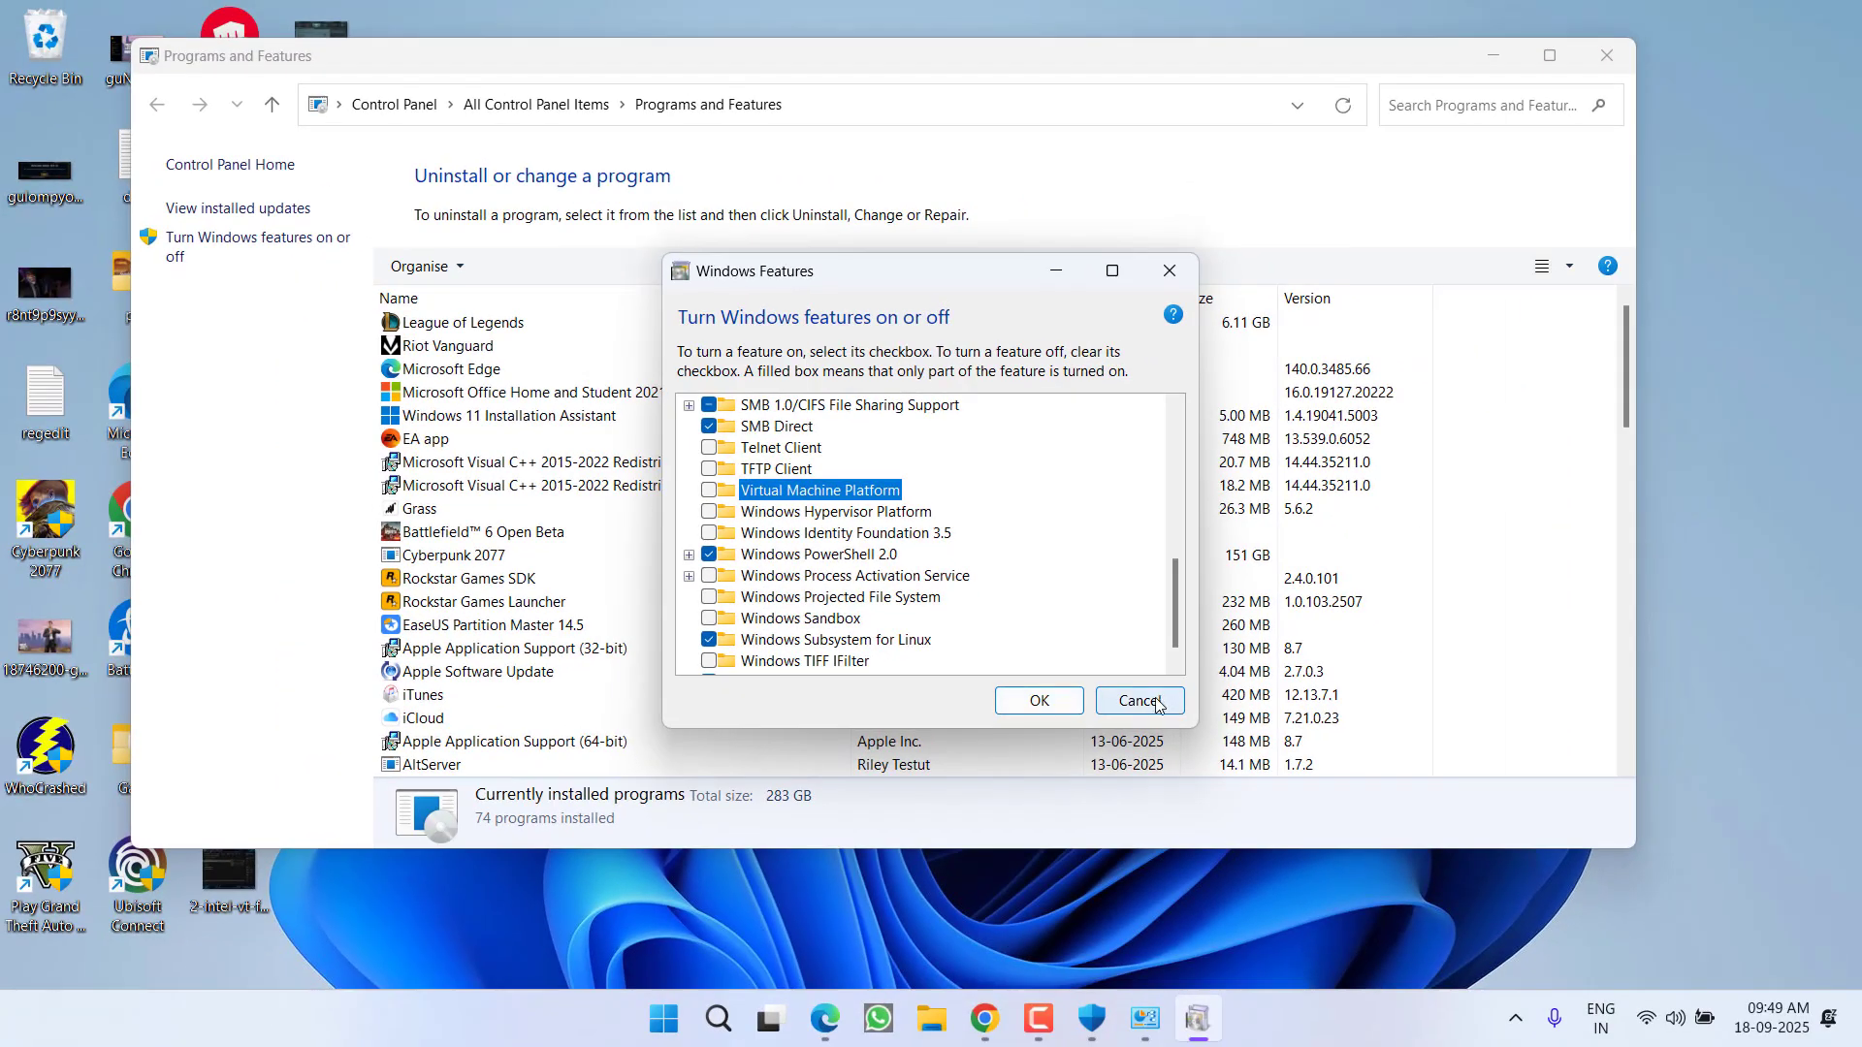
click(1141, 701)
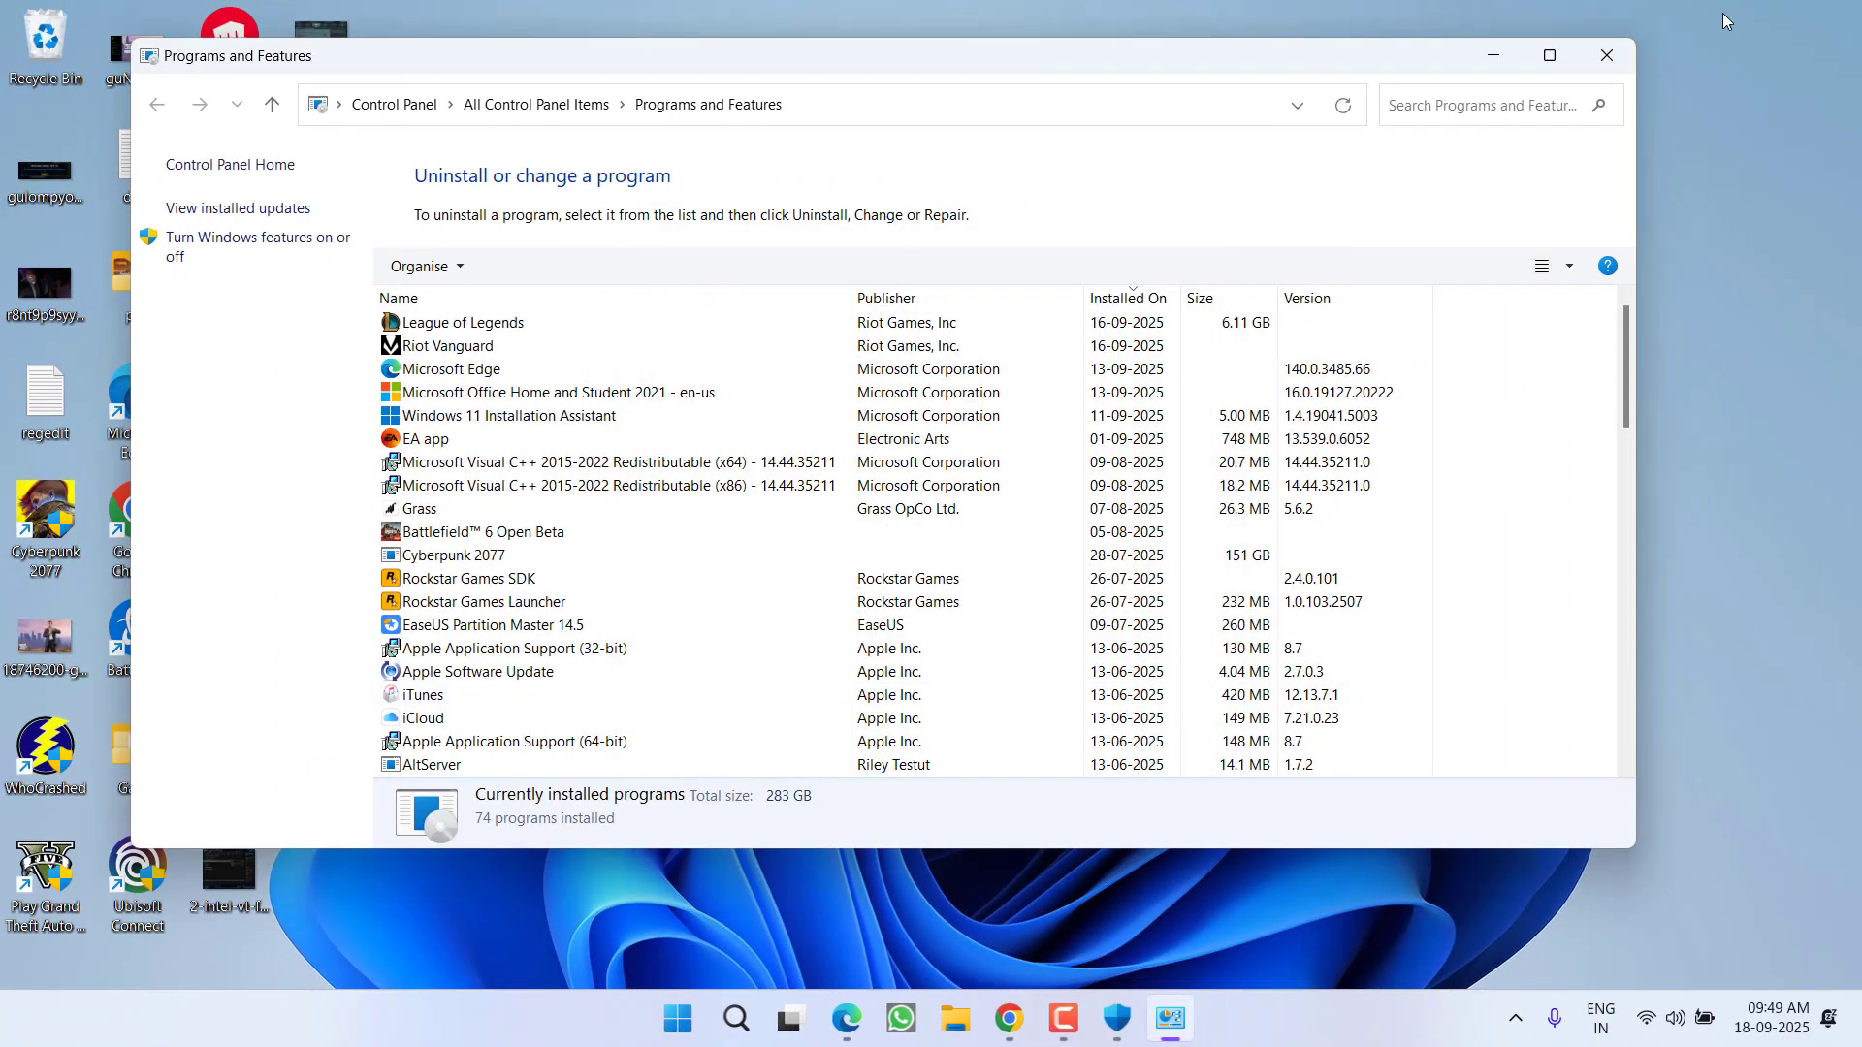
click(1607, 56)
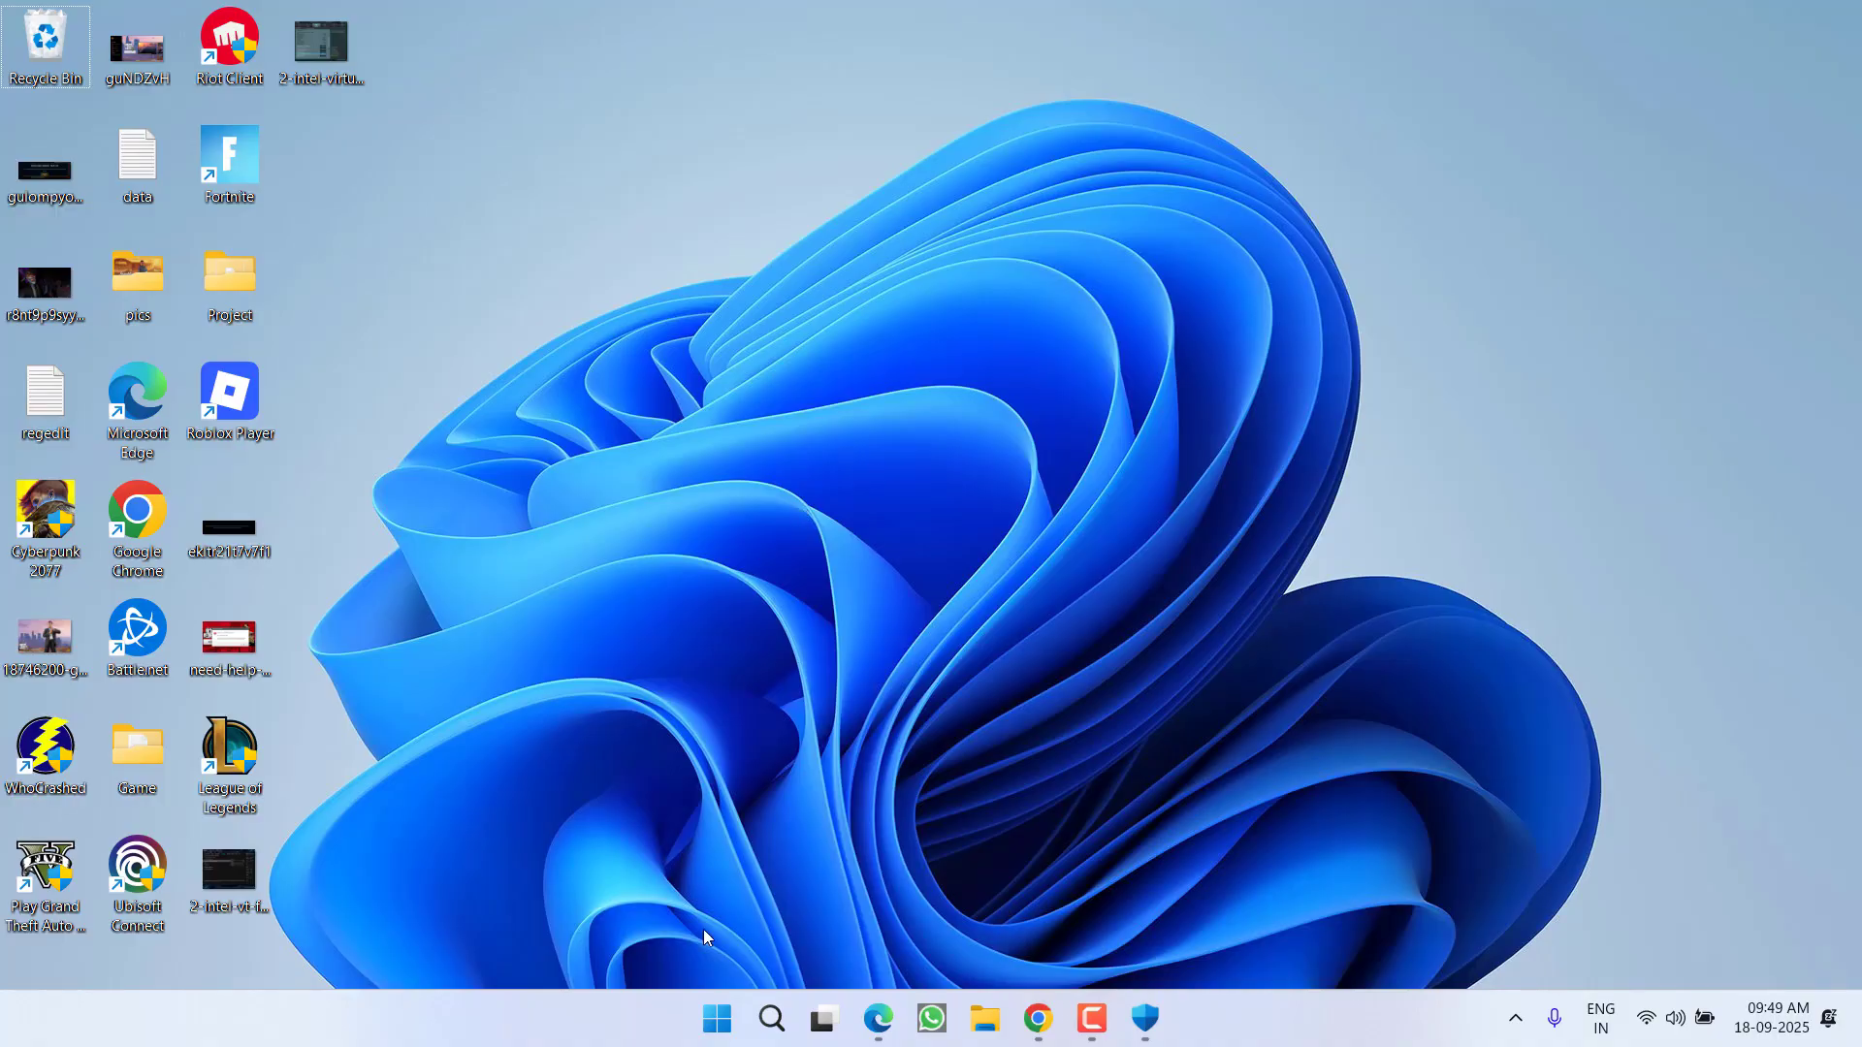
right_click(717, 1021)
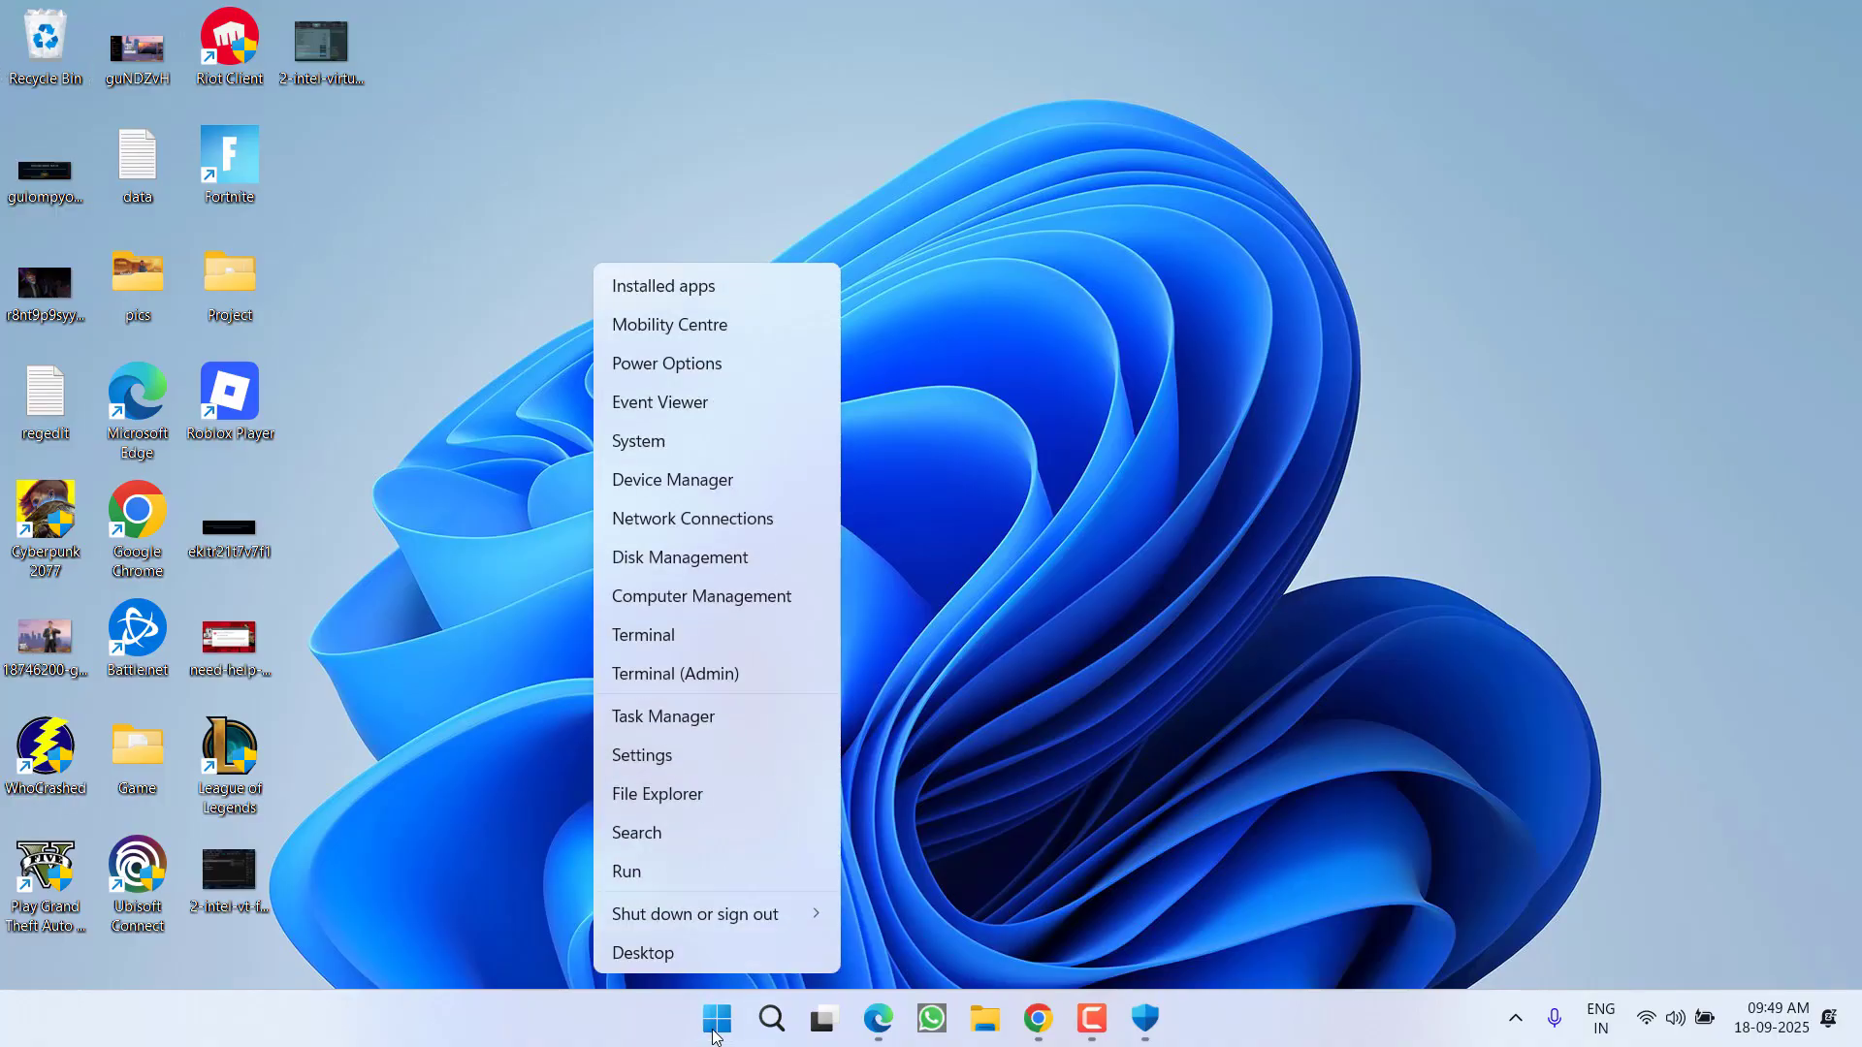
click(683, 483)
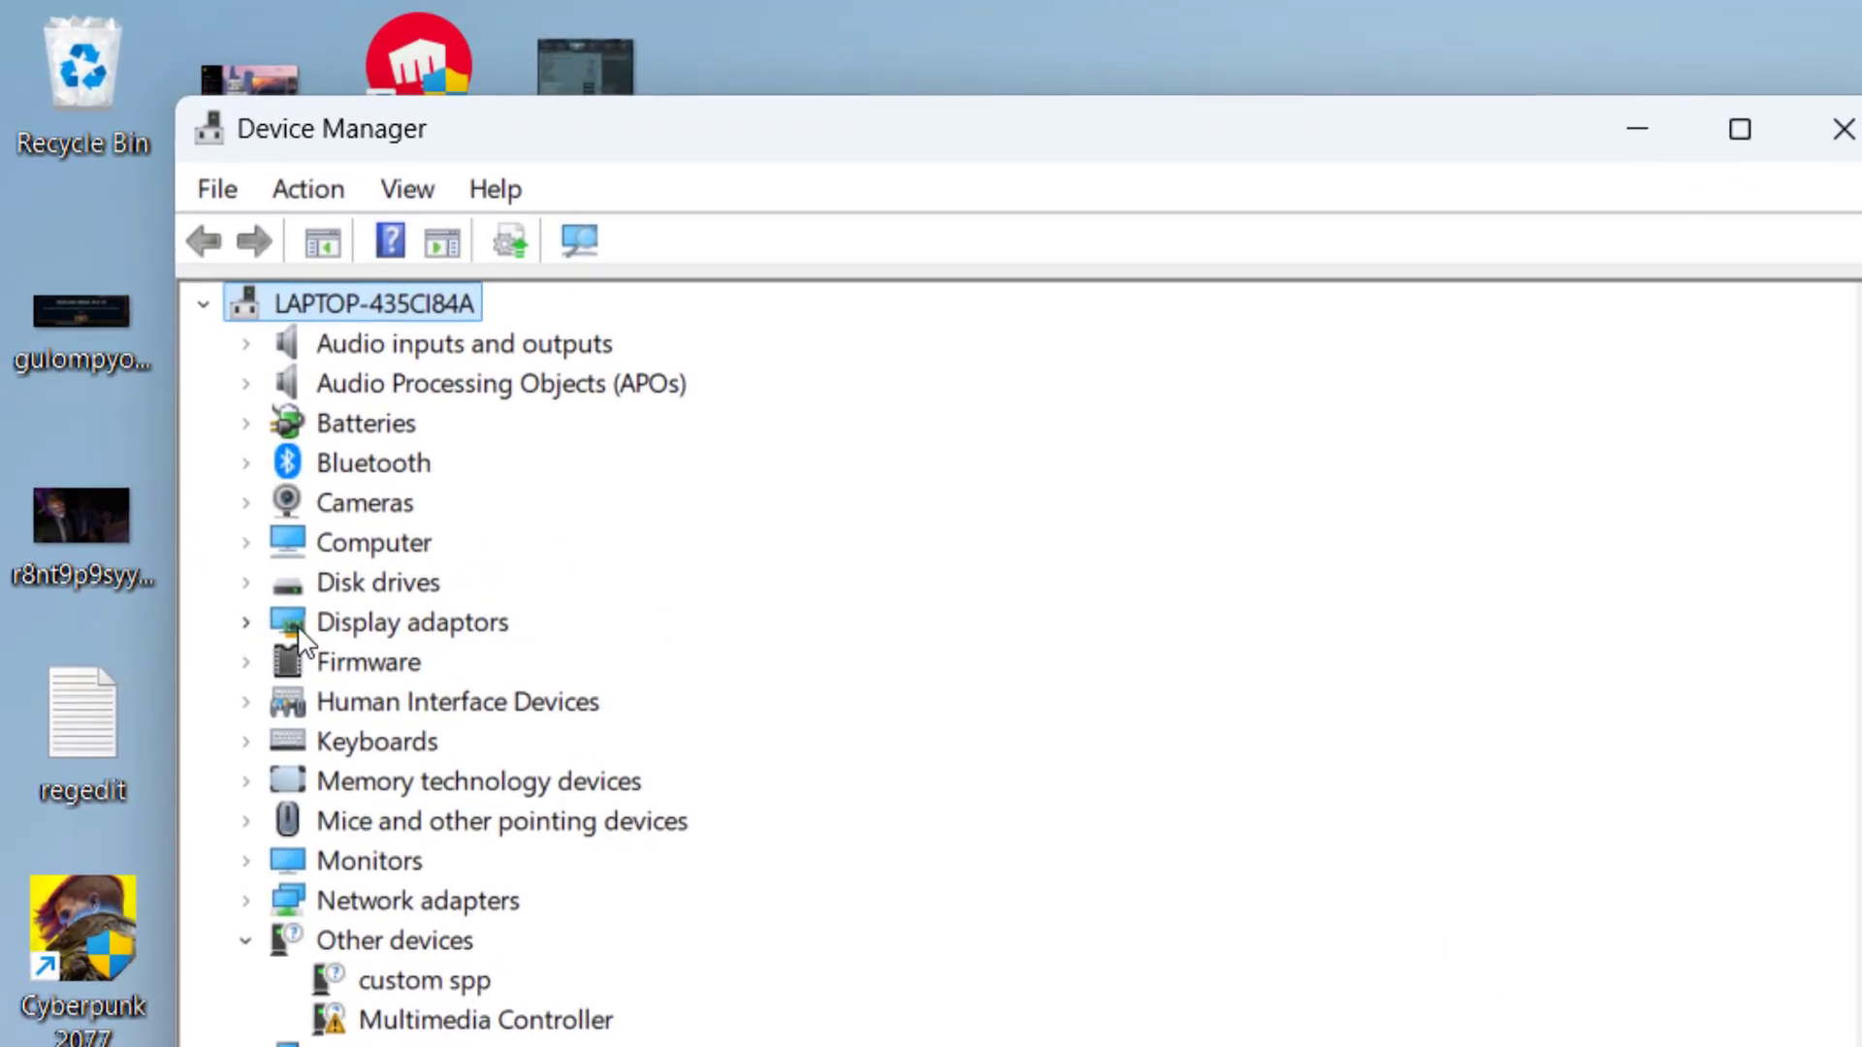
click(226, 342)
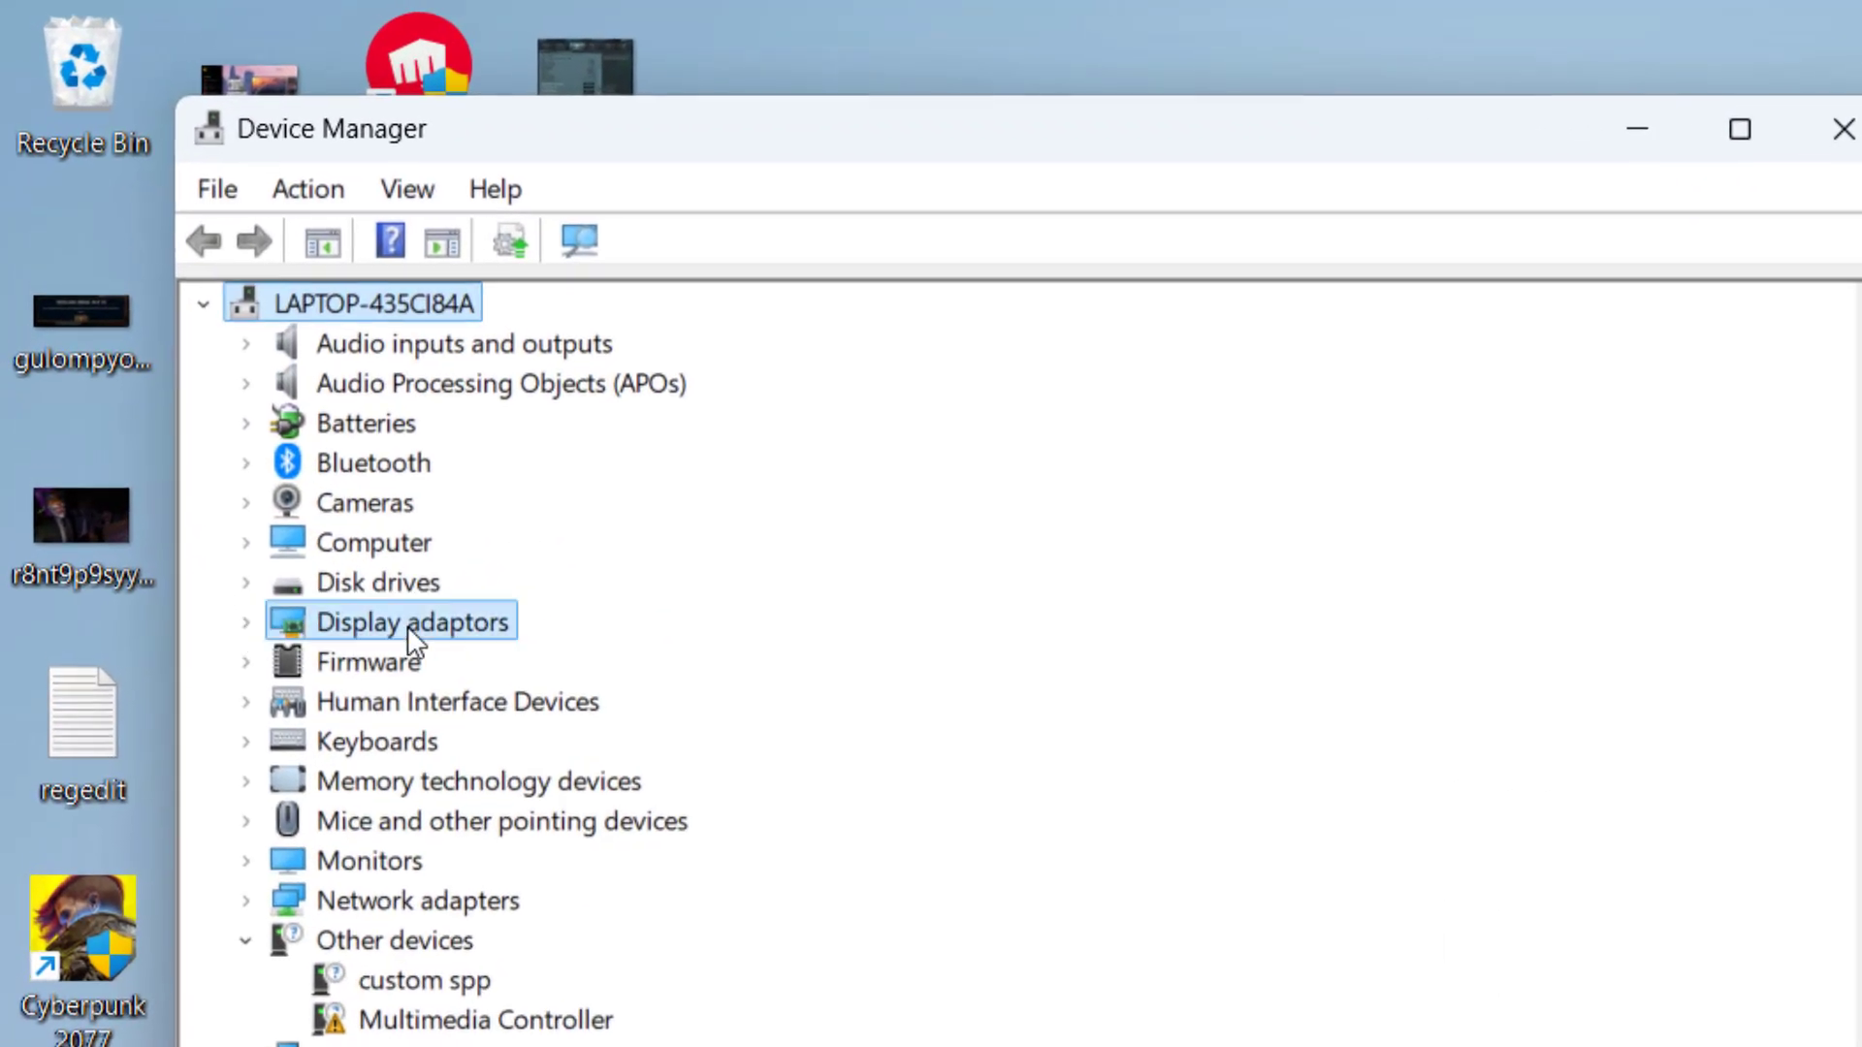
click(244, 622)
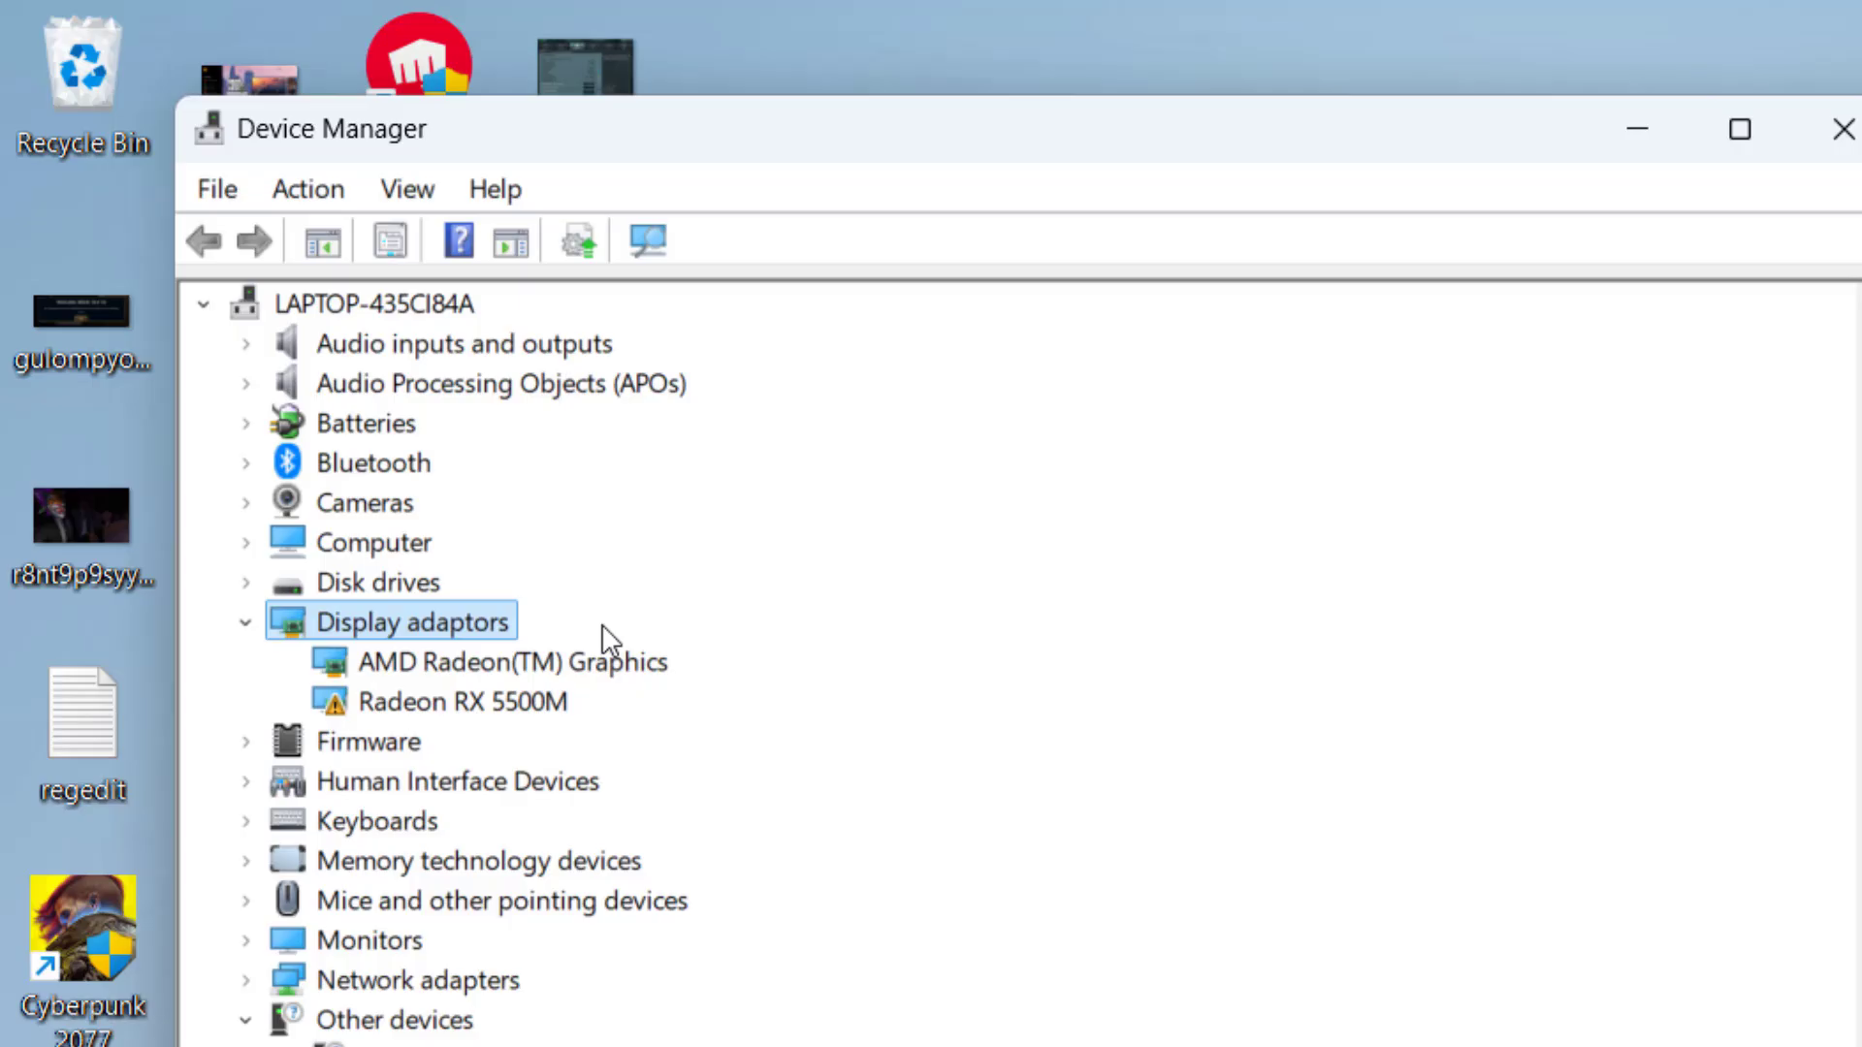
click(632, 672)
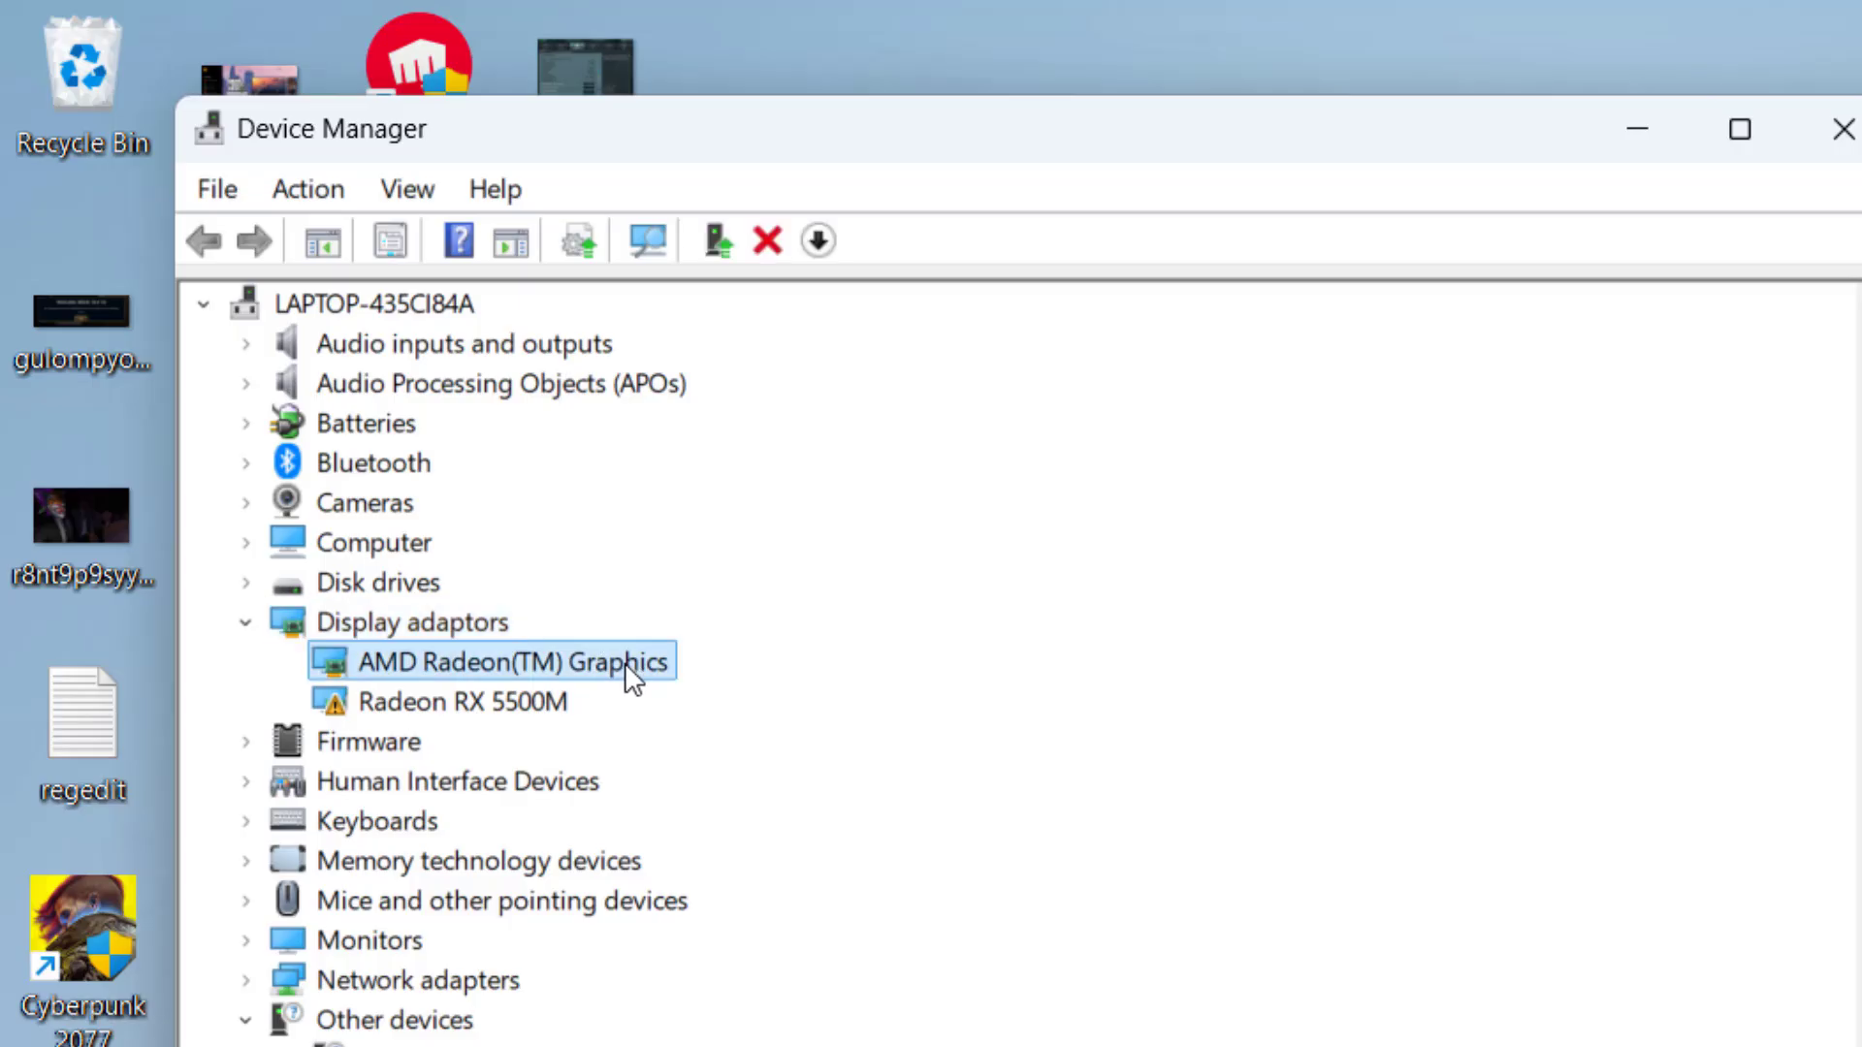
click(510, 705)
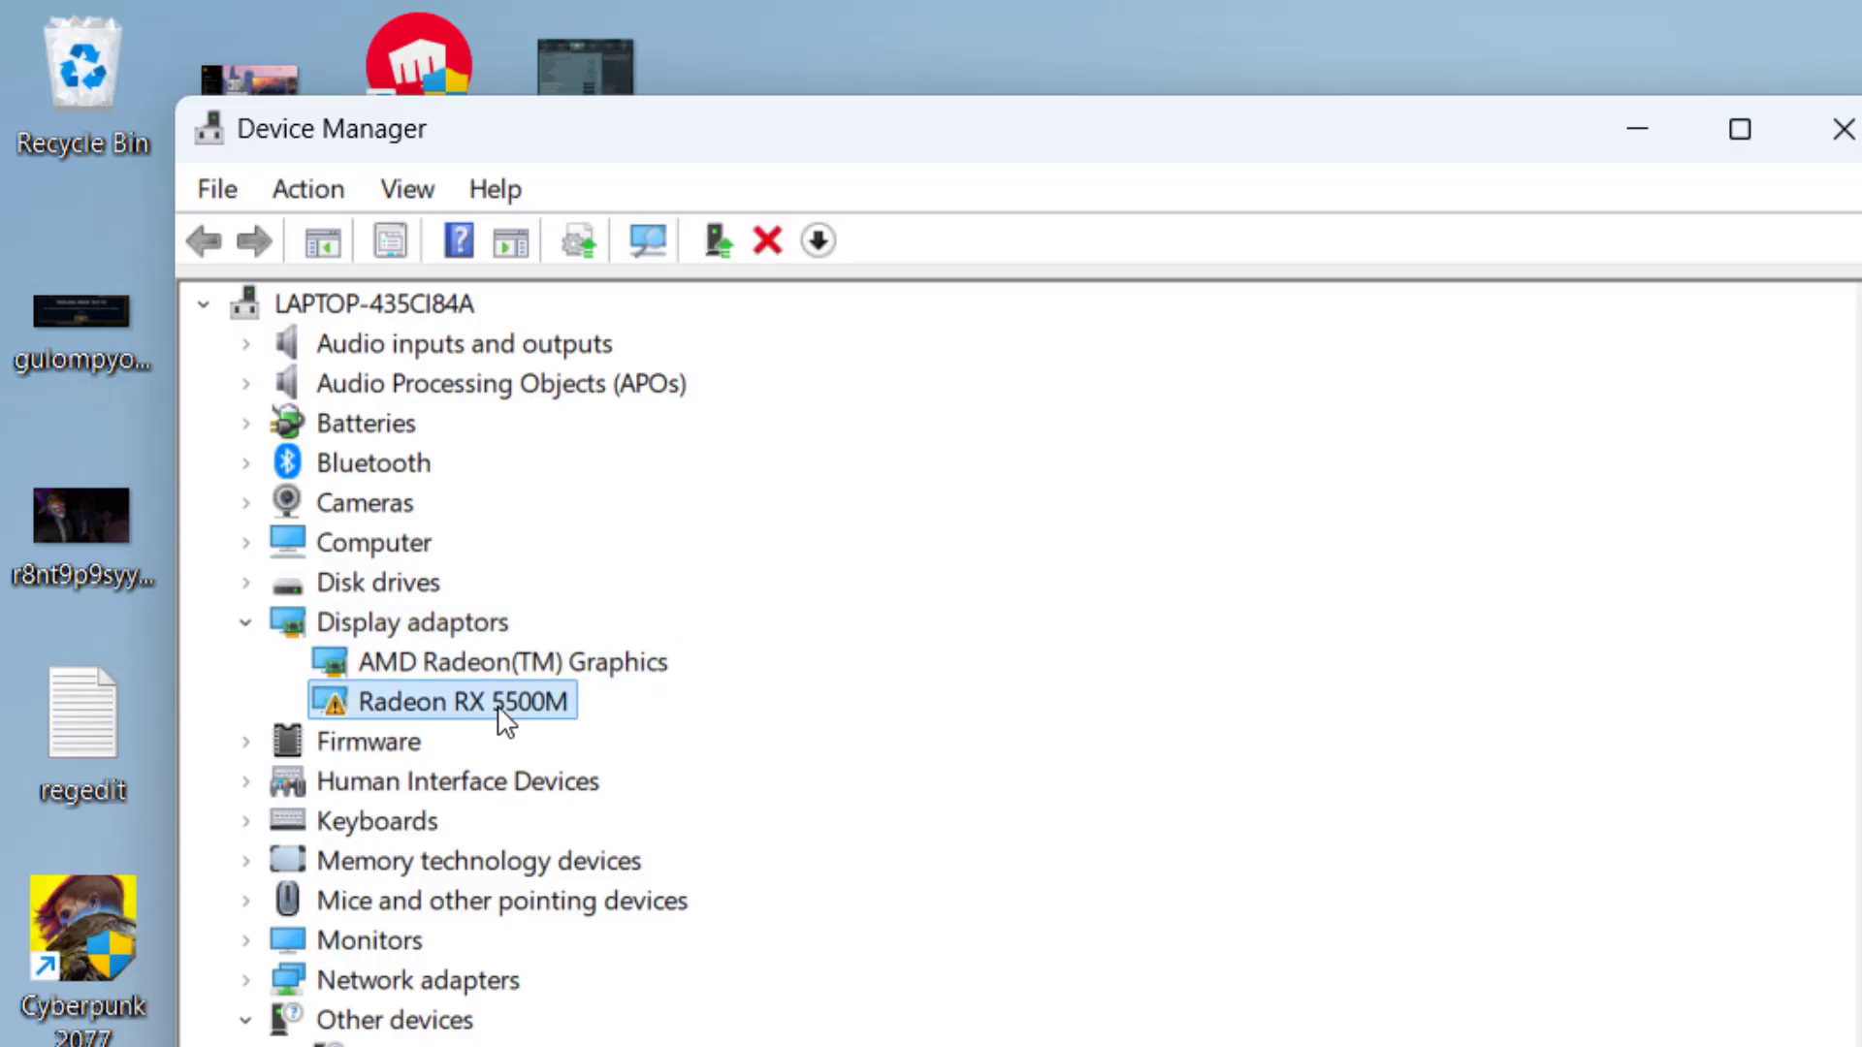
click(636, 673)
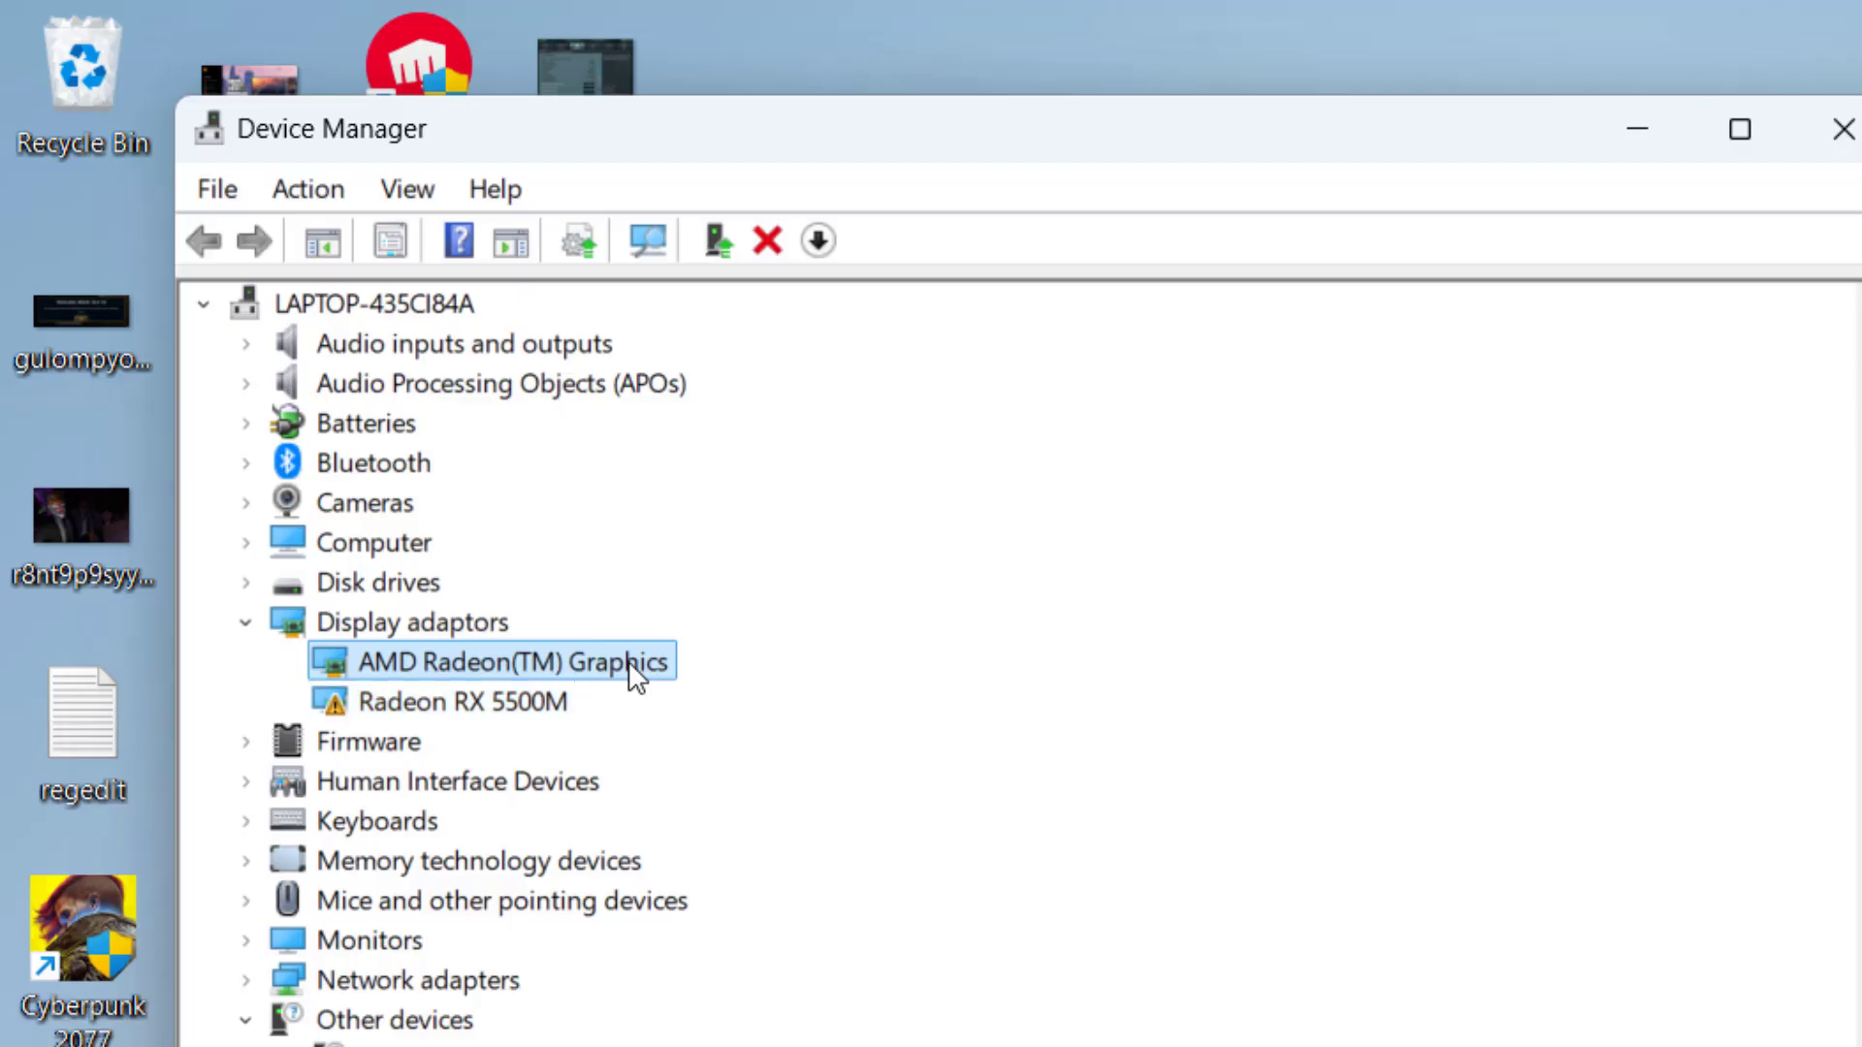
right_click(636, 674)
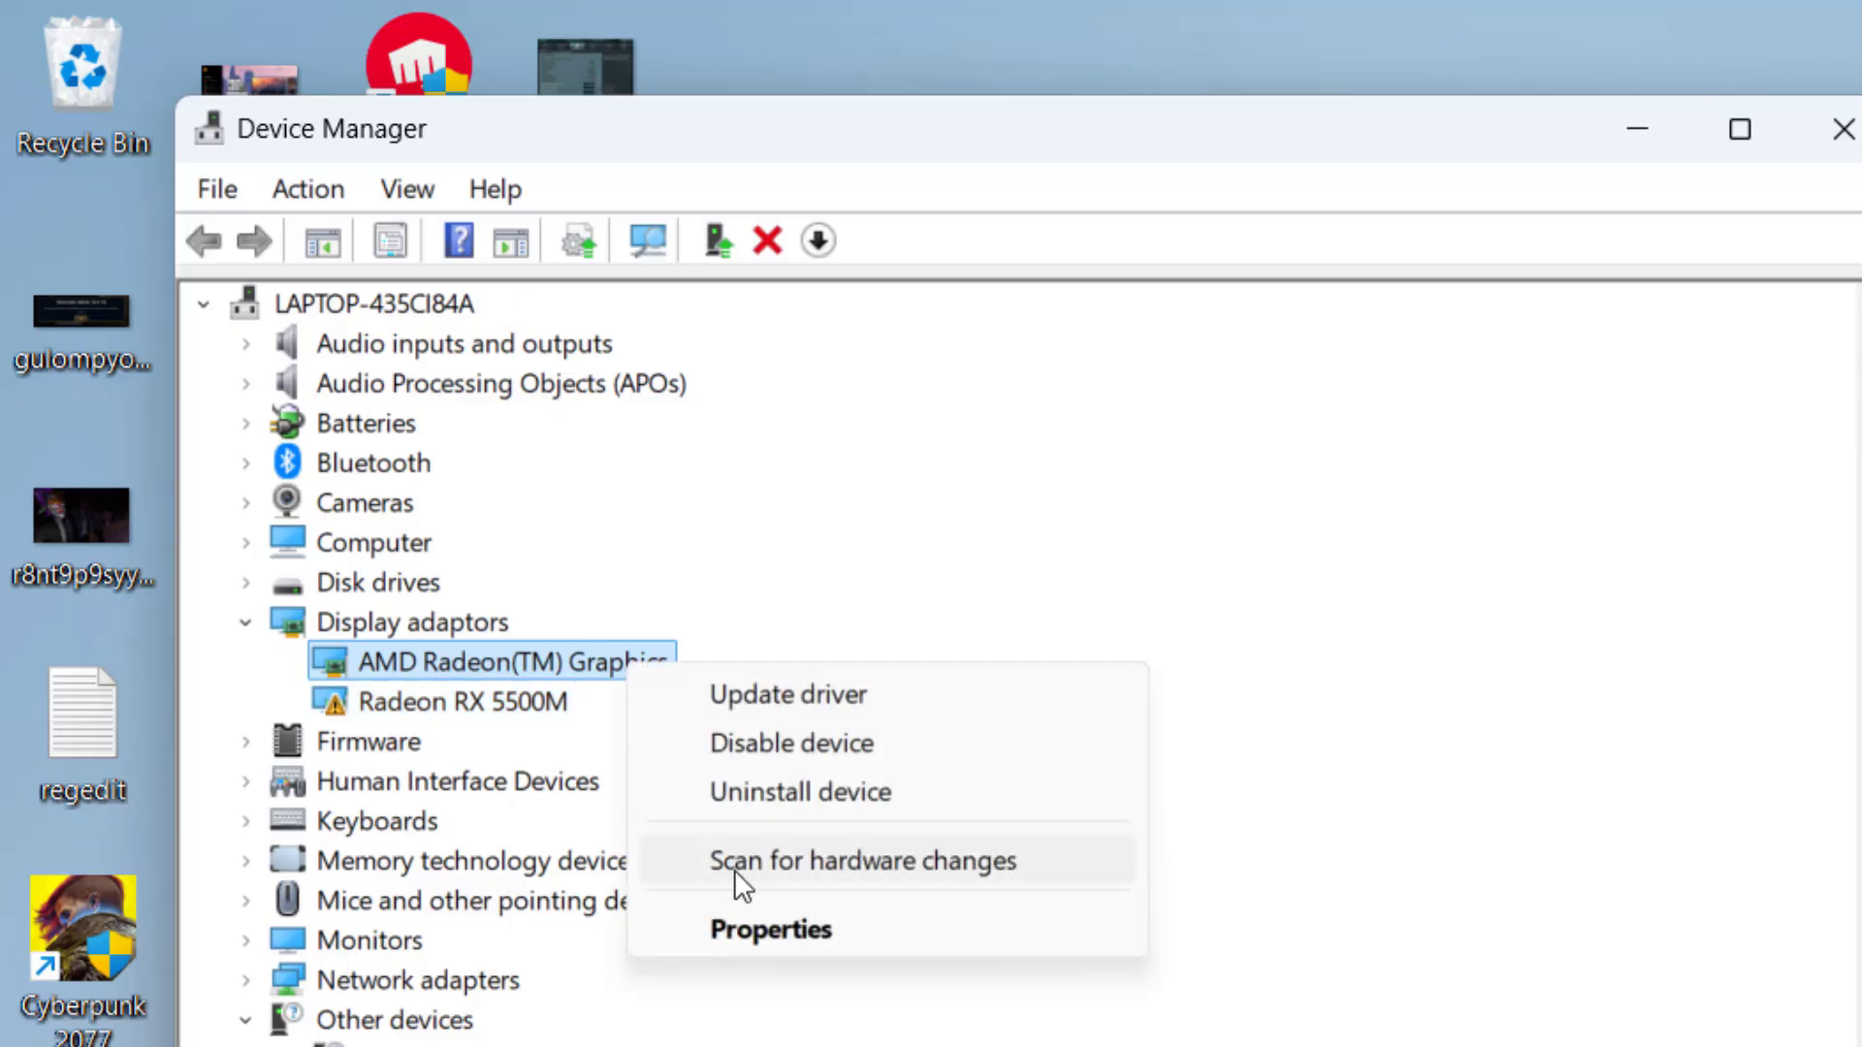
click(776, 939)
click(624, 137)
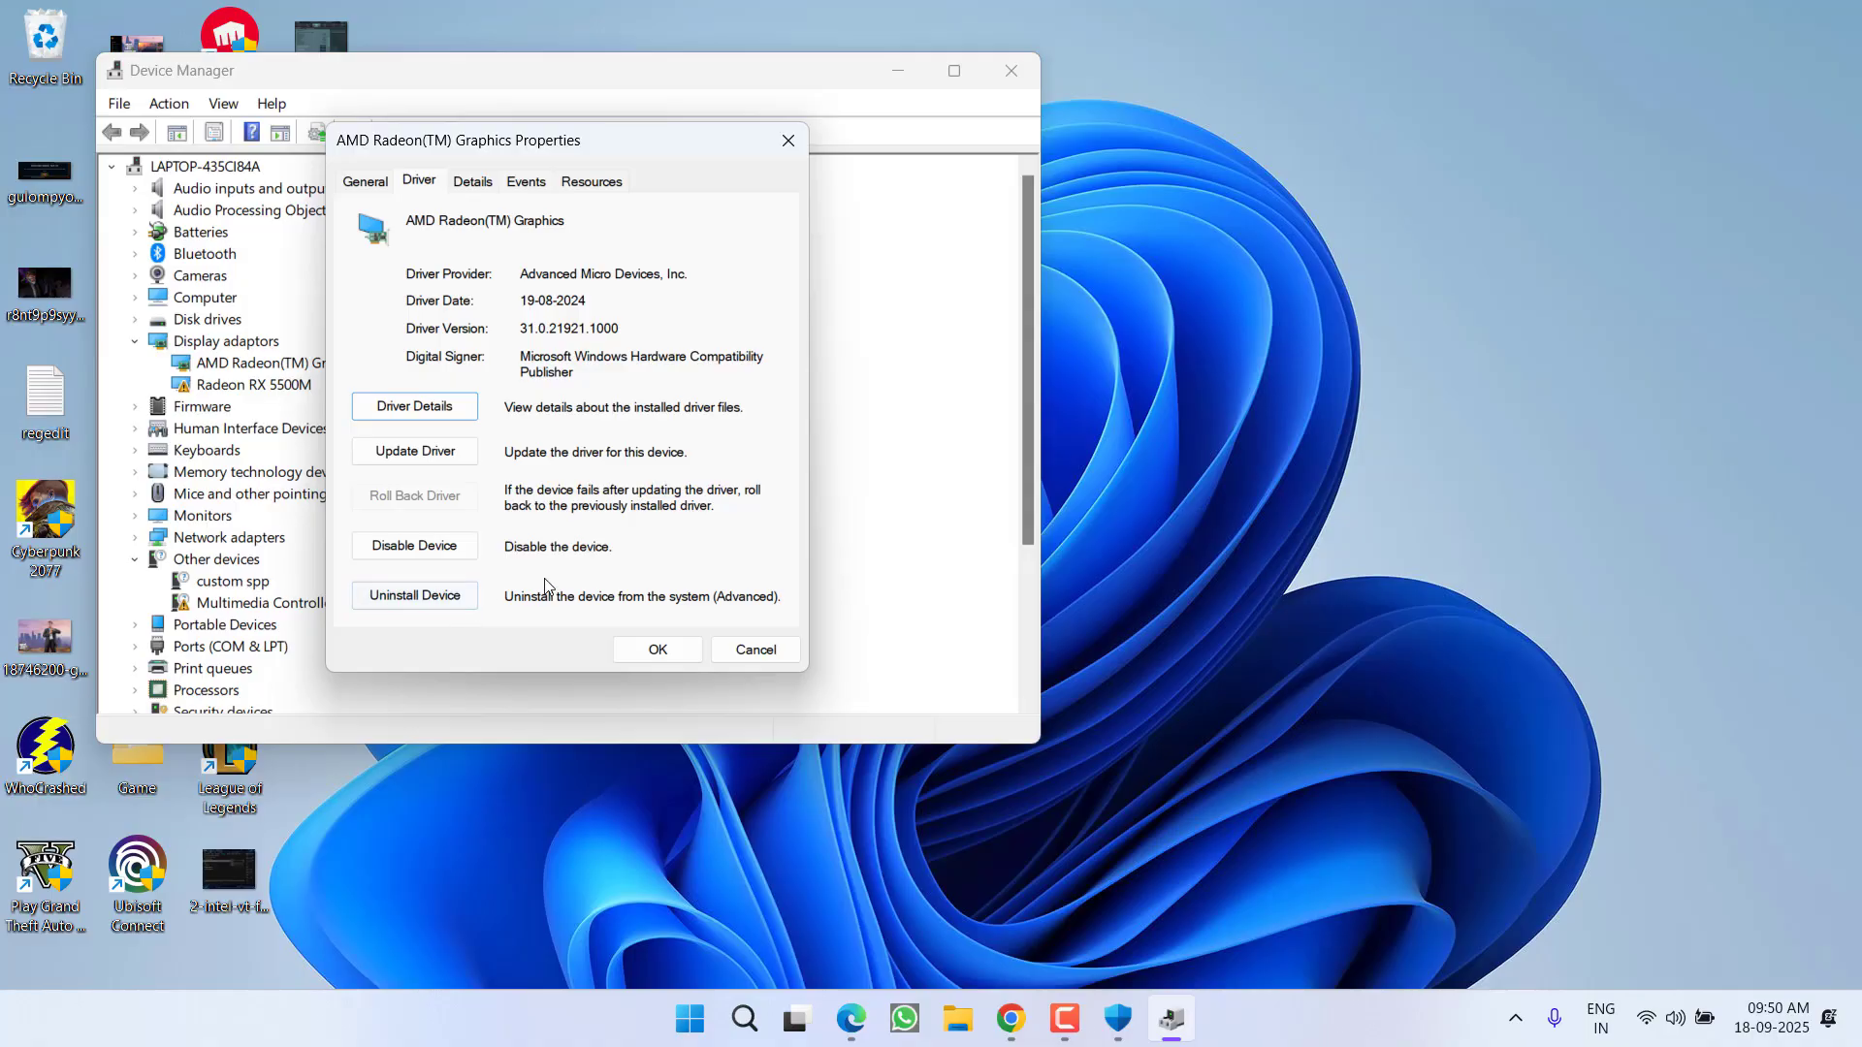
click(755, 650)
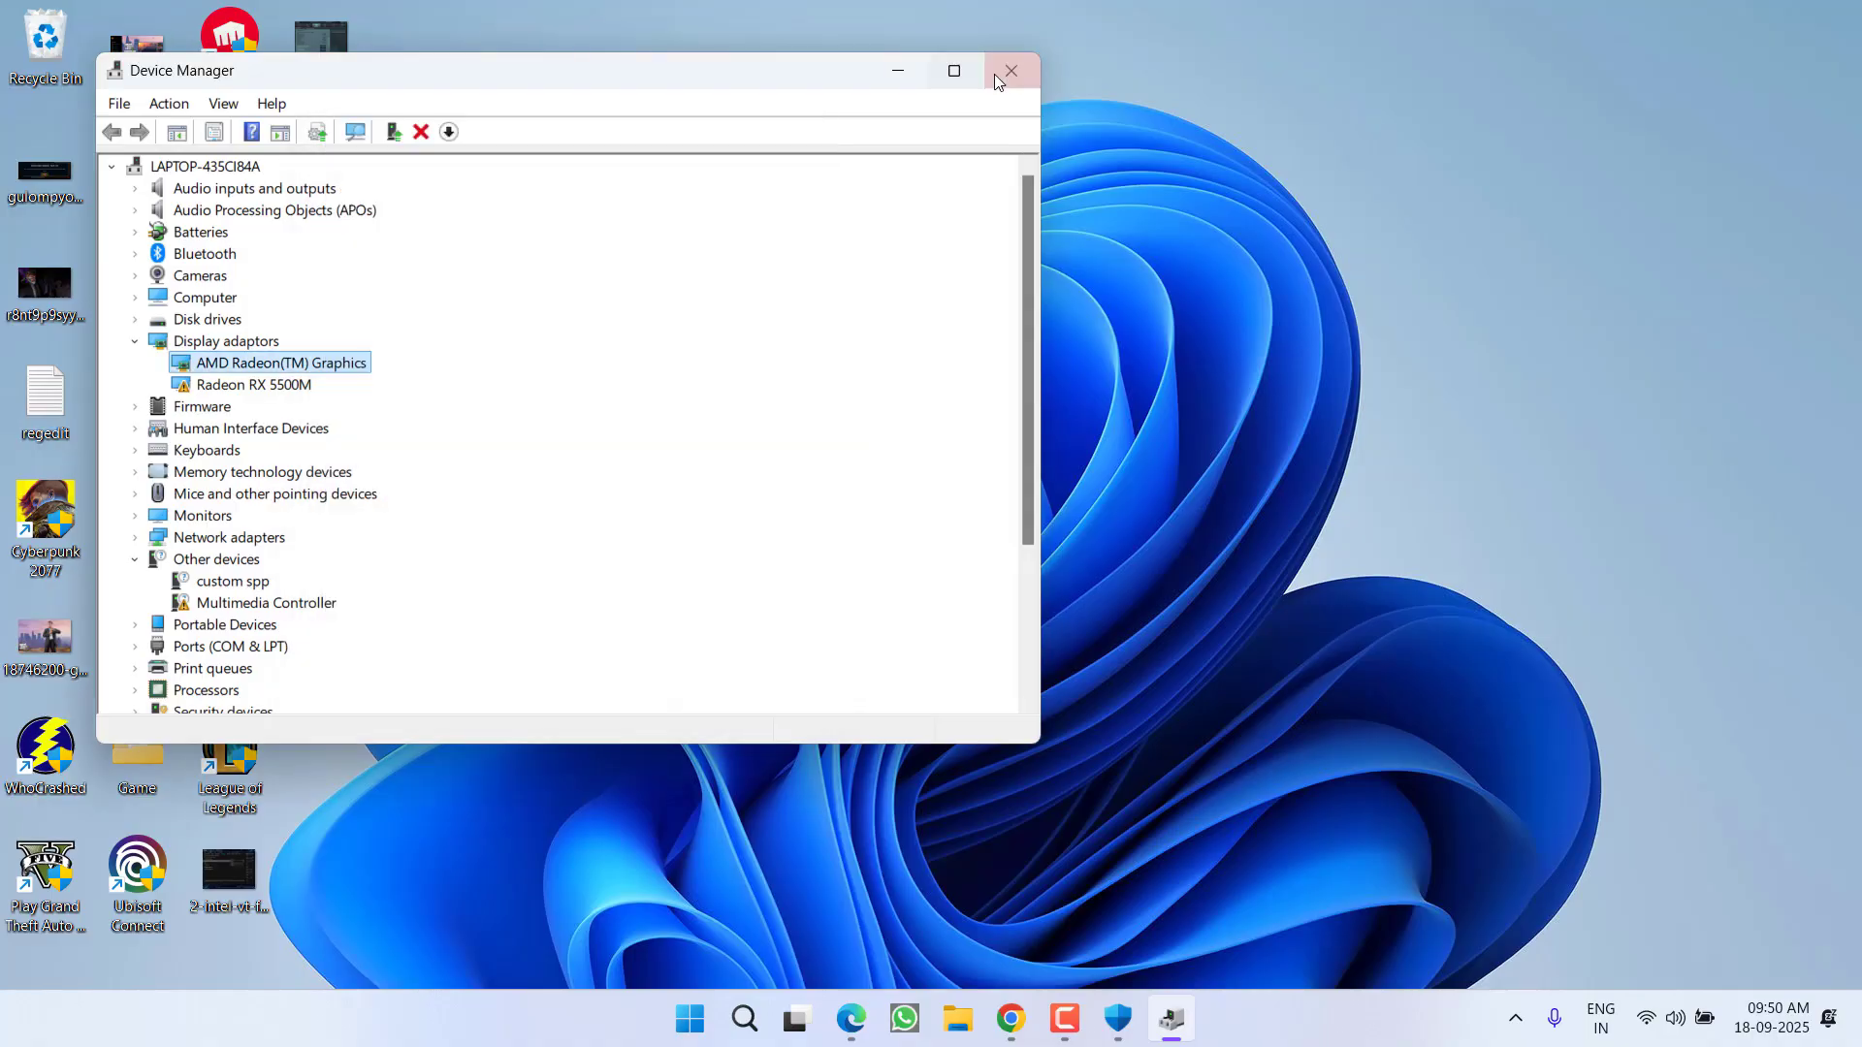
click(1012, 70)
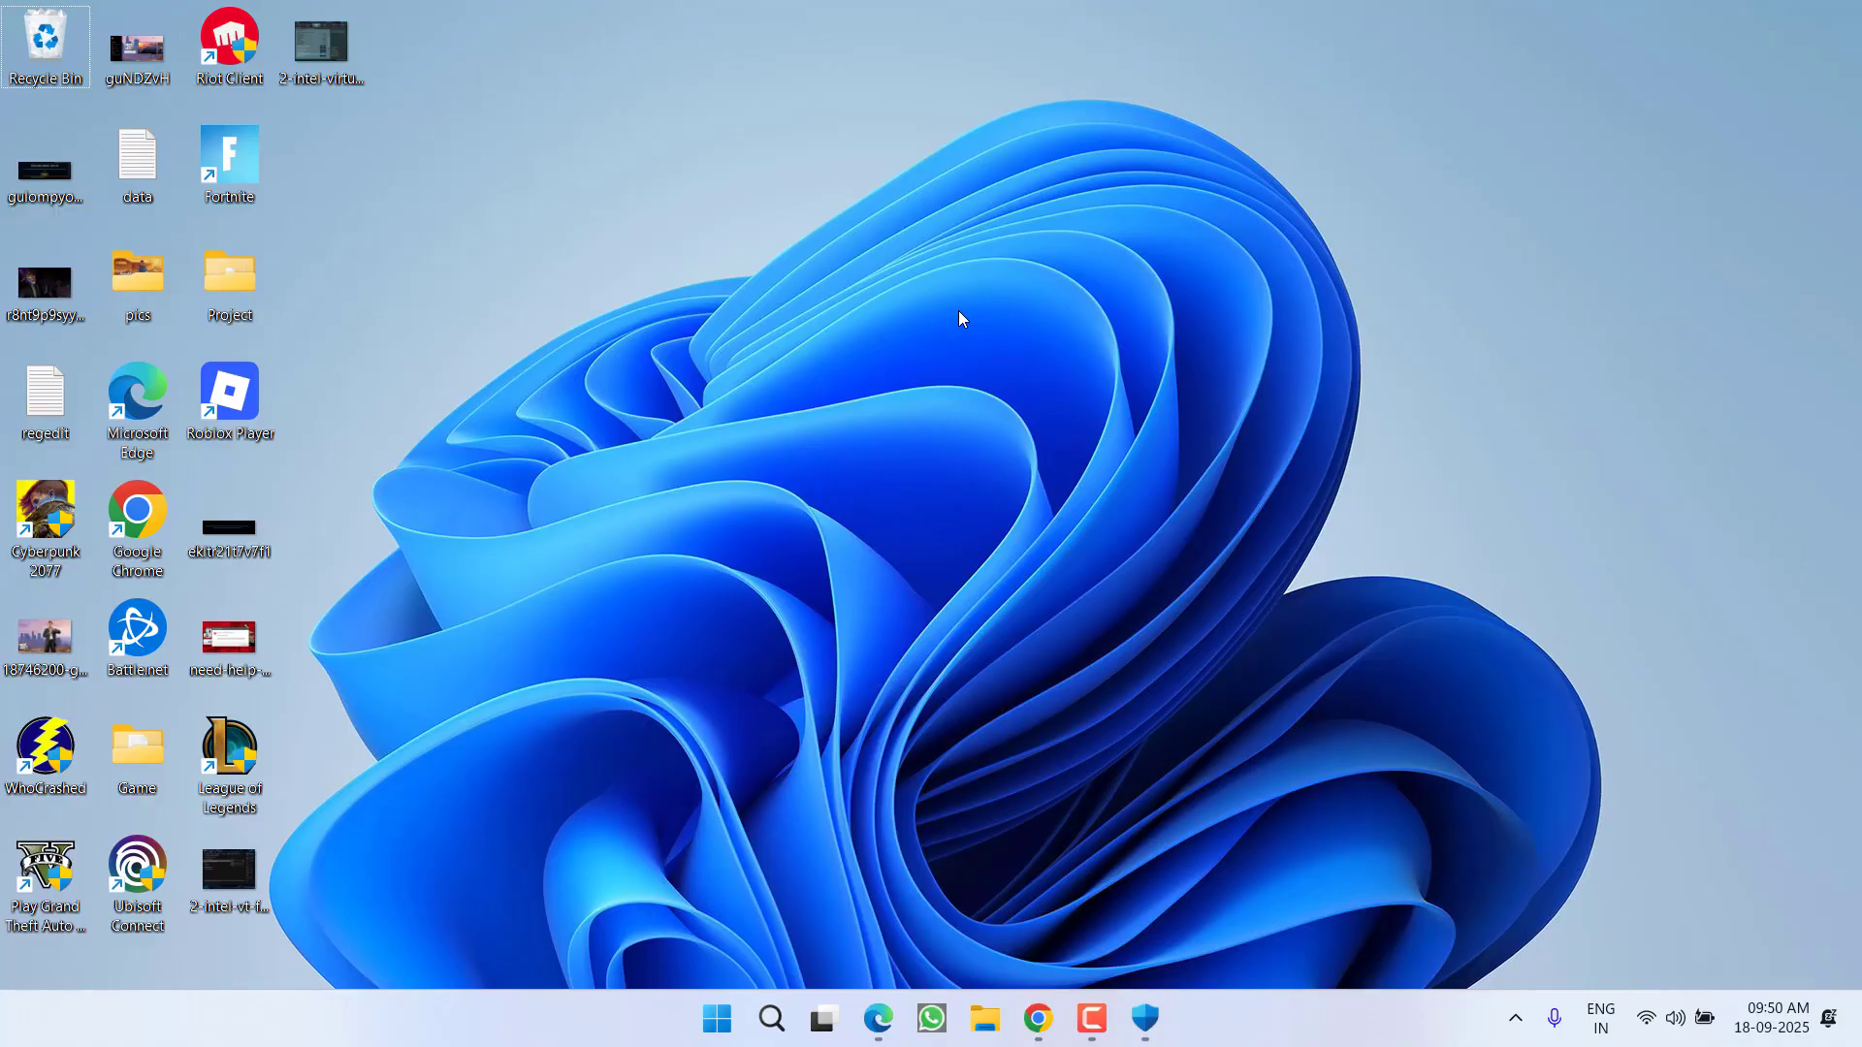
- Start a Windows Update check in Settings, close it, and bring up Chrome's Intel DSA page
key(super+i)
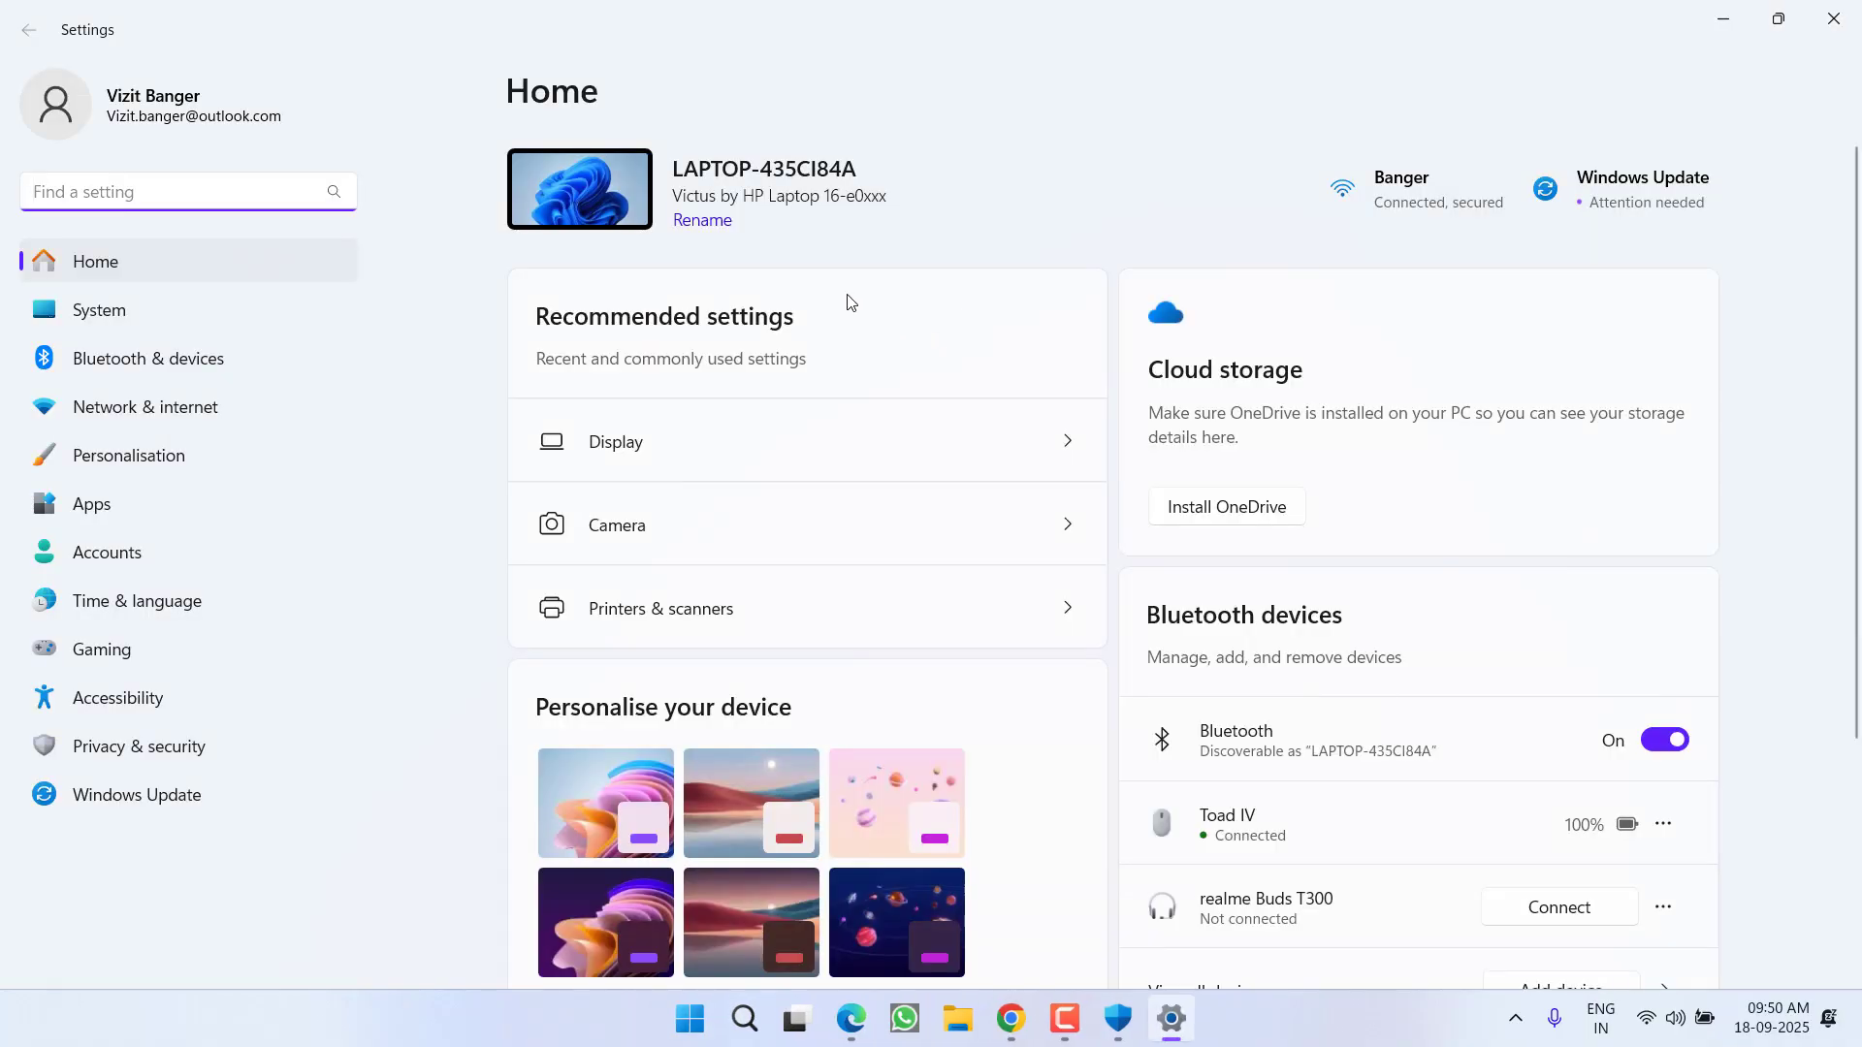
click(137, 794)
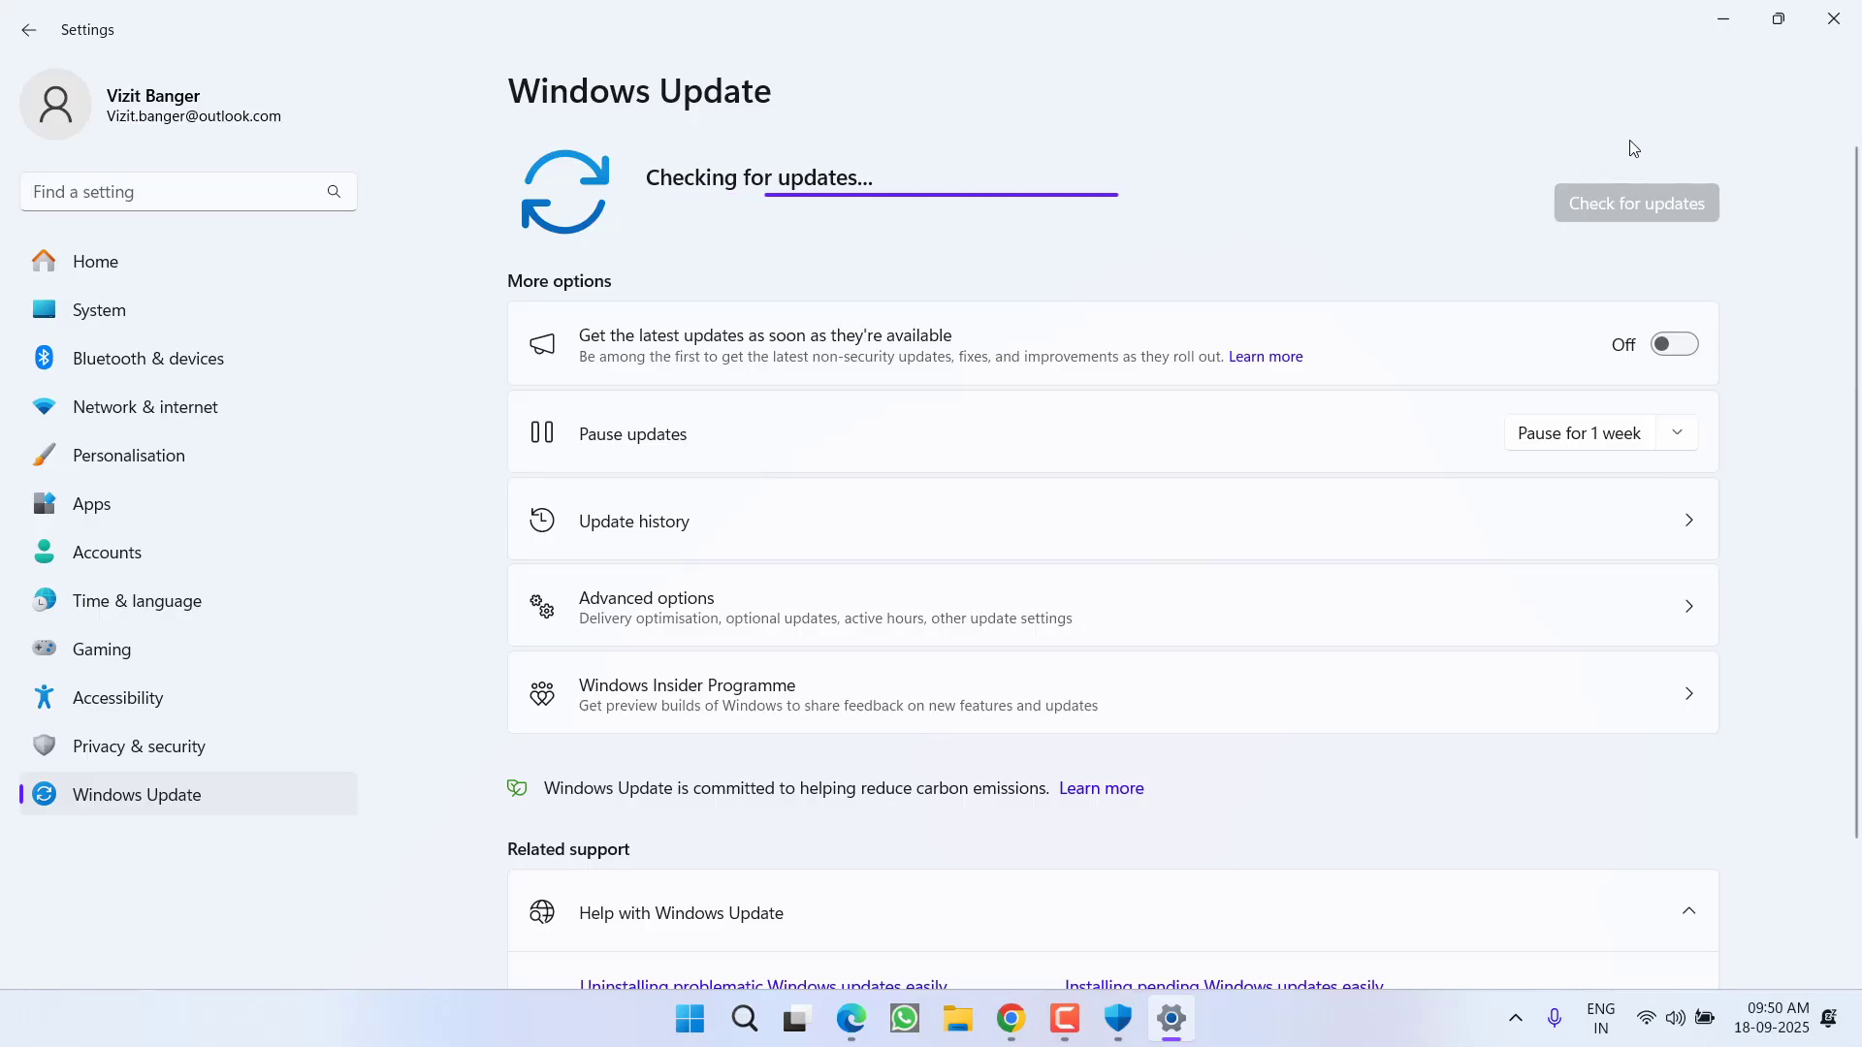
click(1832, 20)
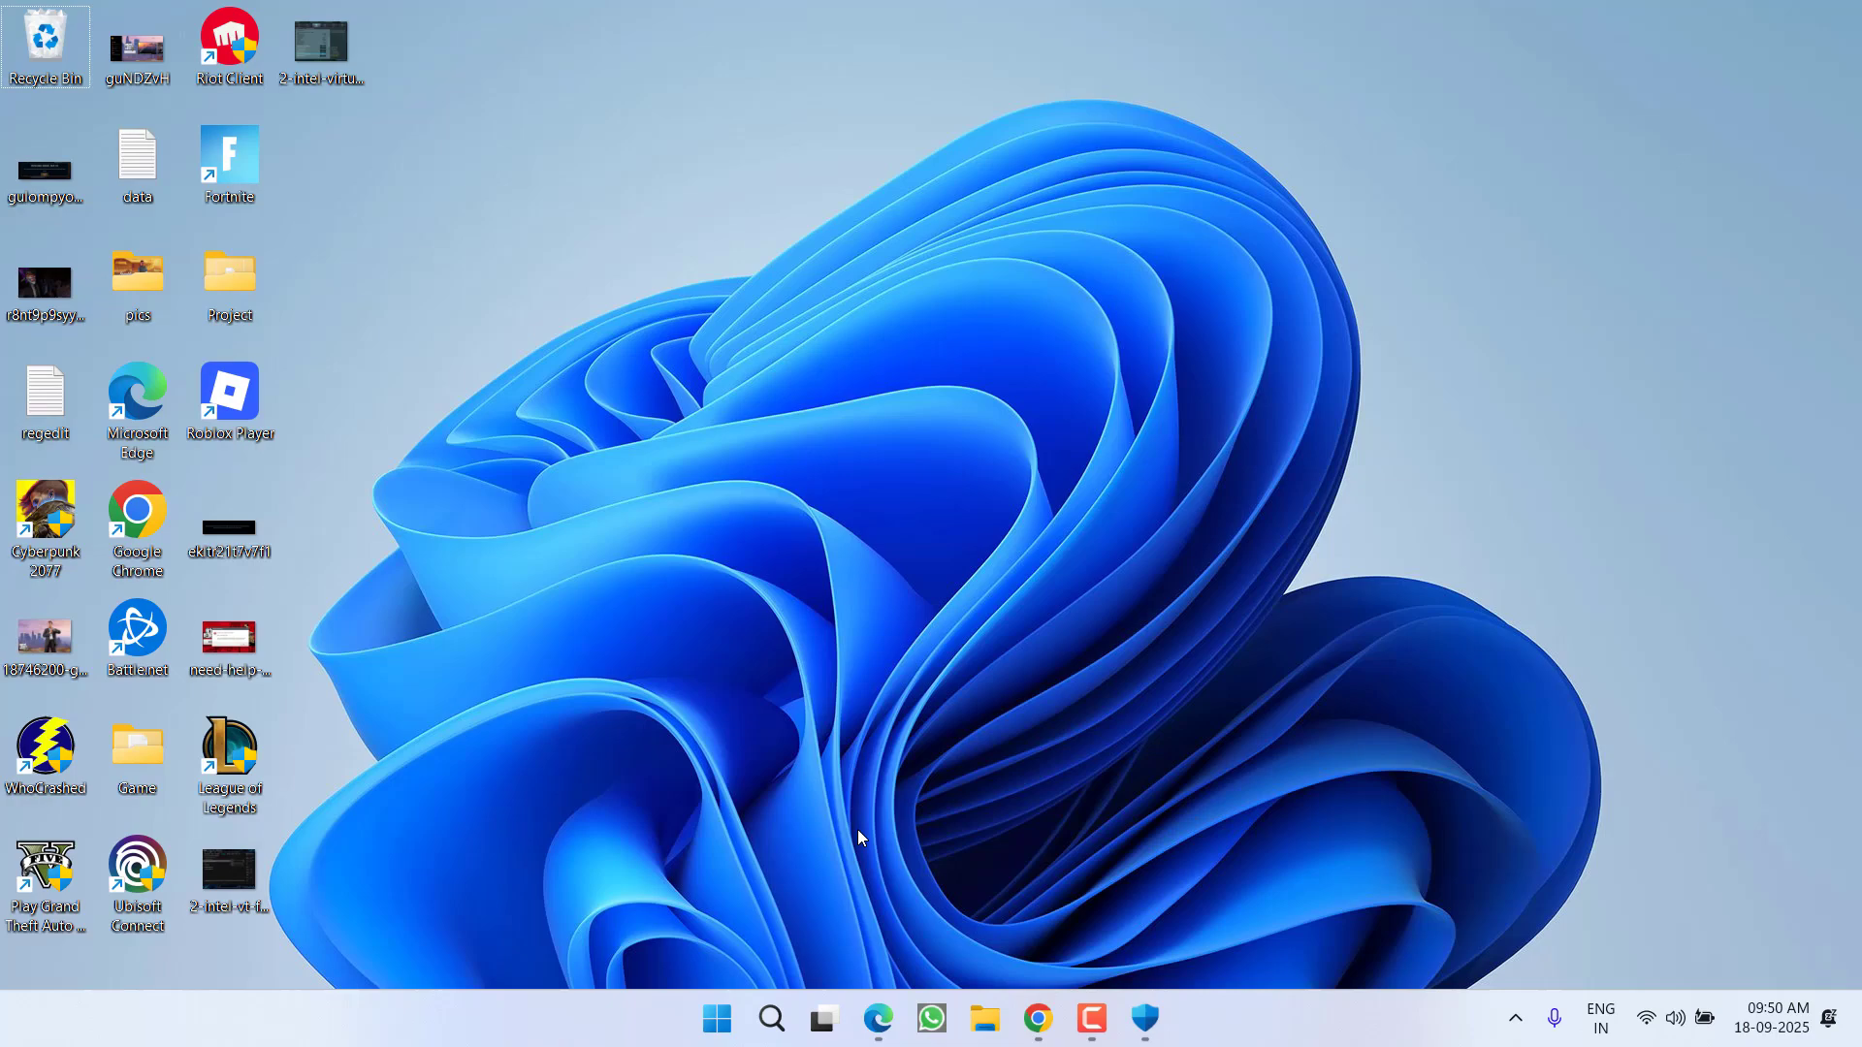
click(1035, 1019)
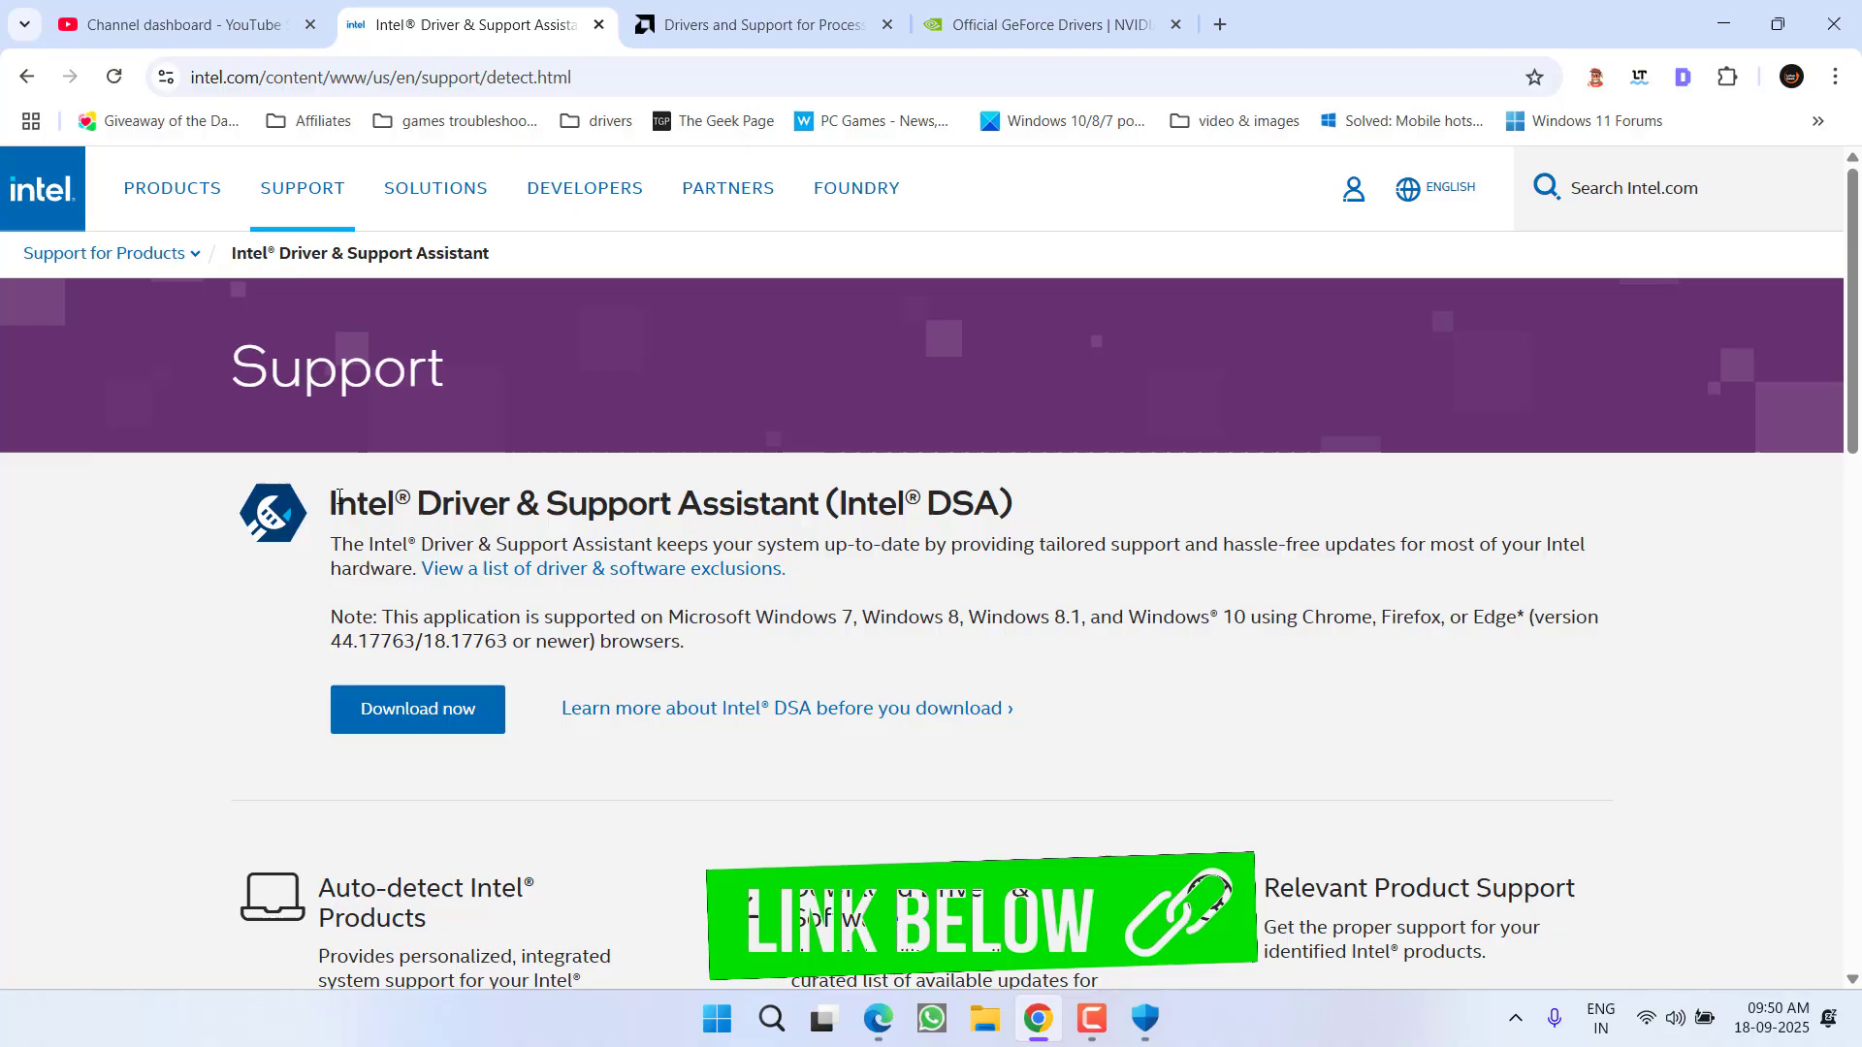
- Download the 8.7 MB Intel DSA installer and save it to the Desktop
drag(330, 501, 1016, 502)
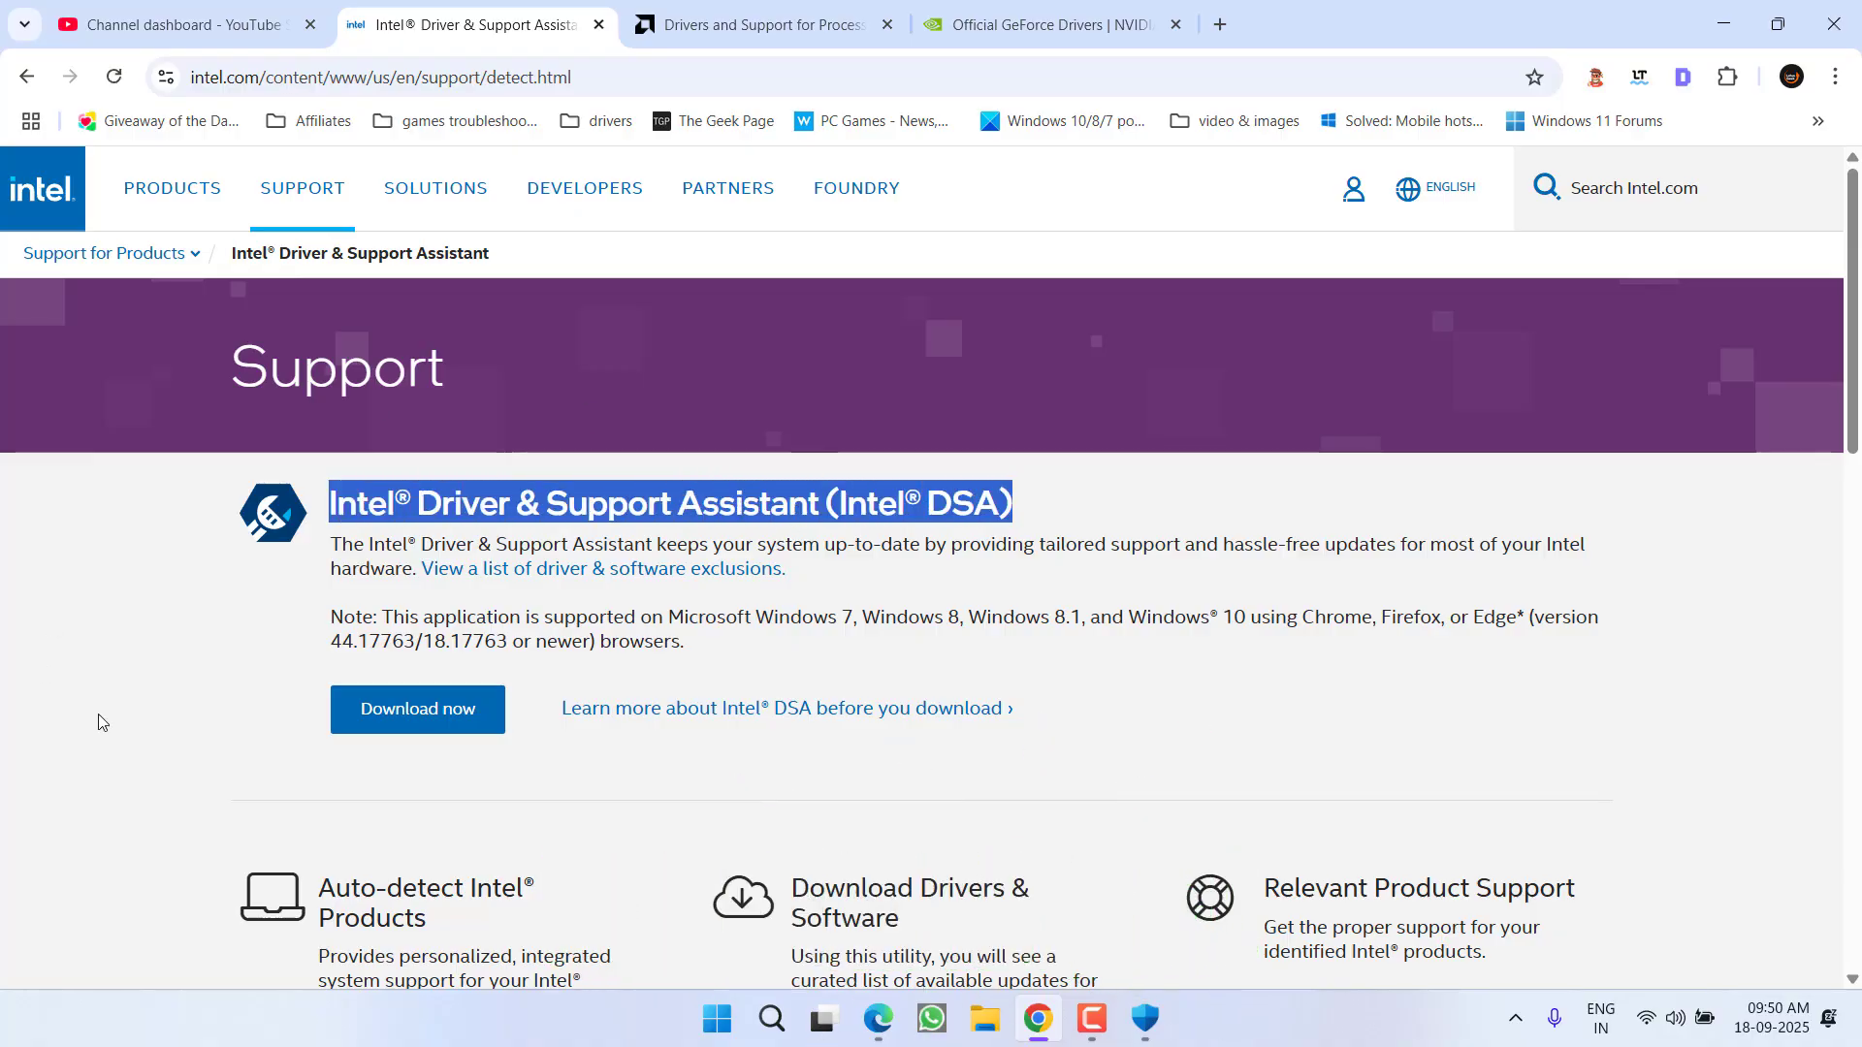
click(441, 706)
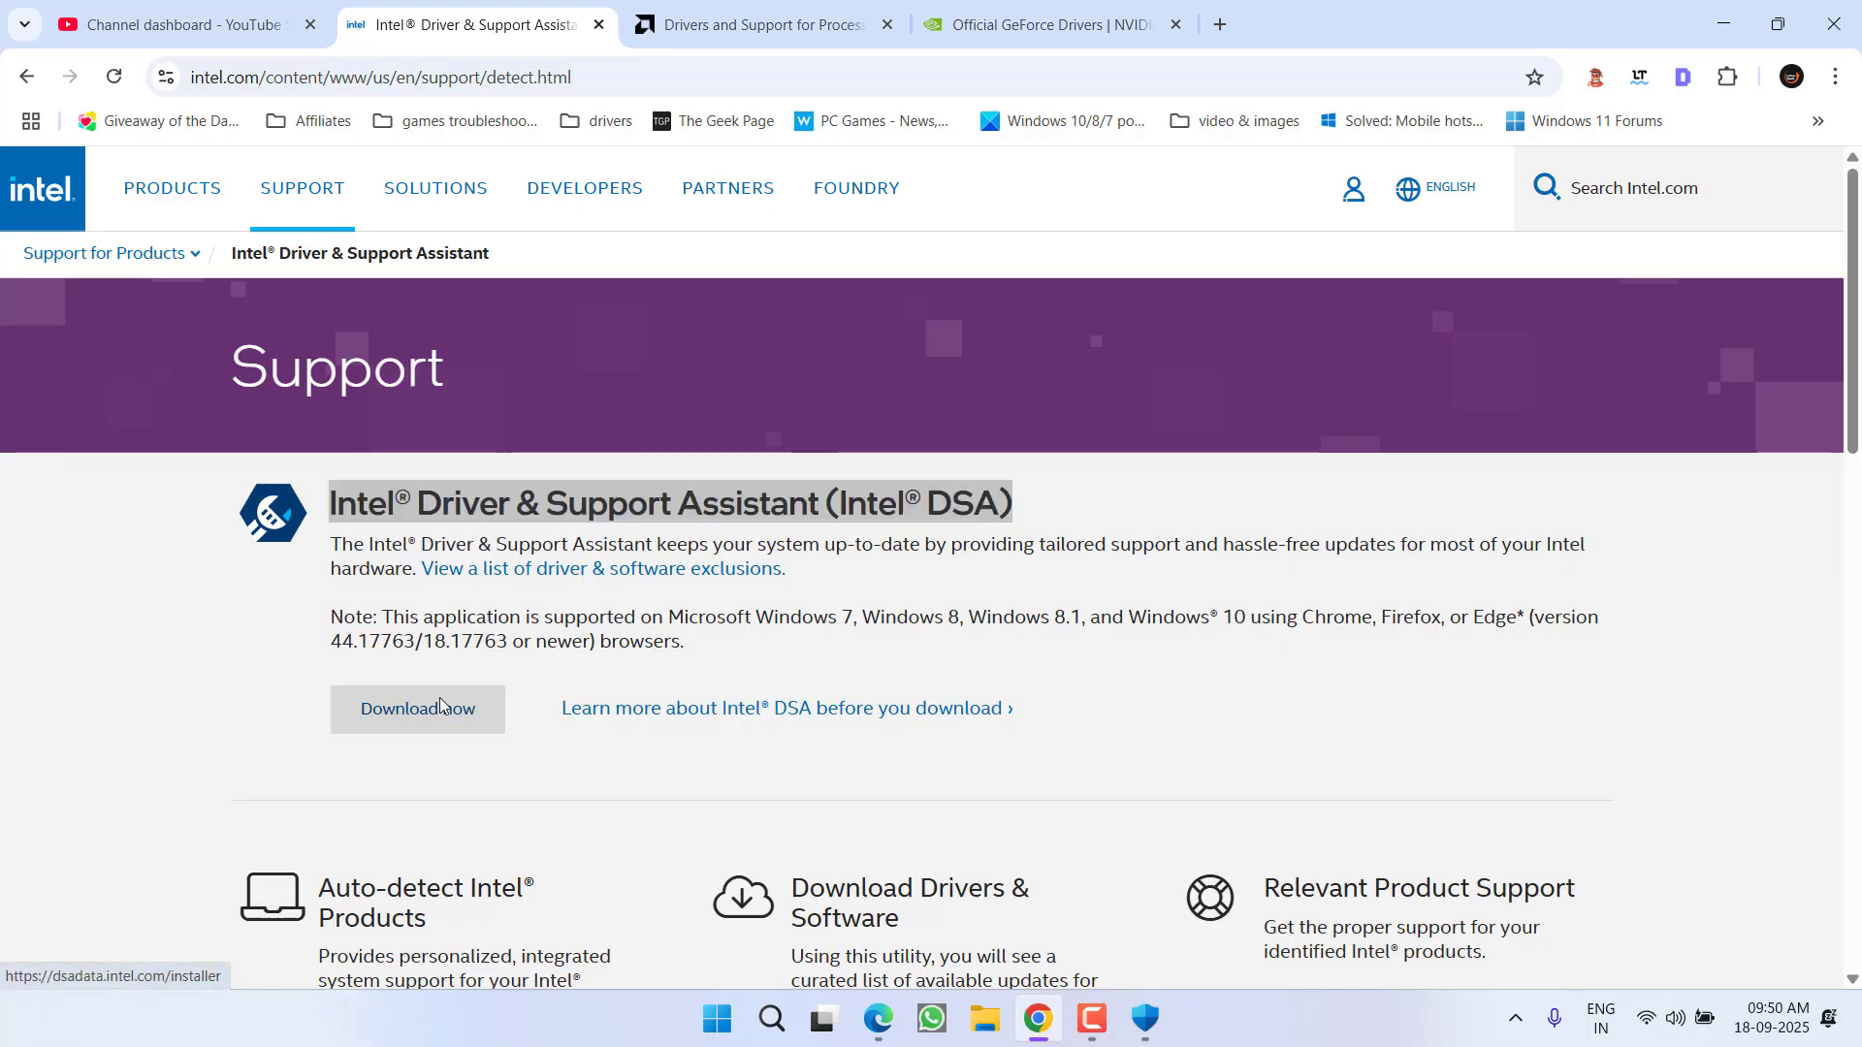
click(103, 235)
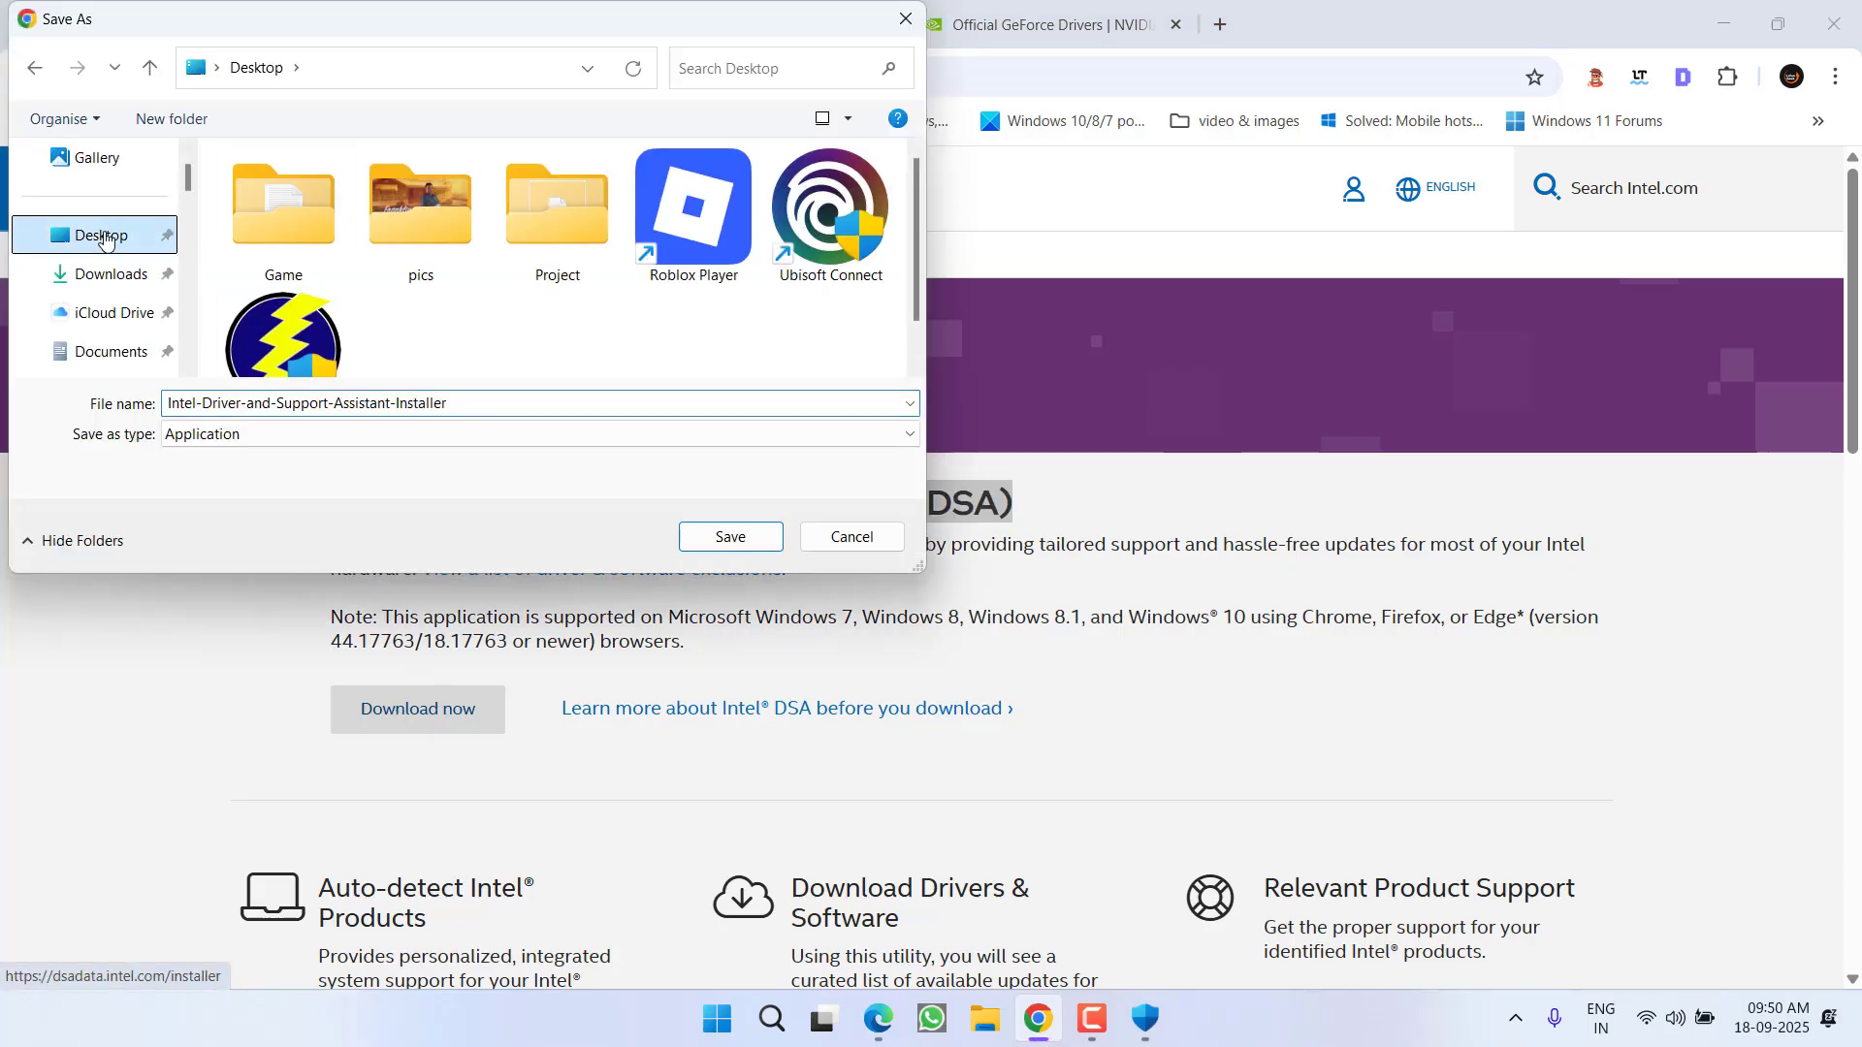
click(732, 537)
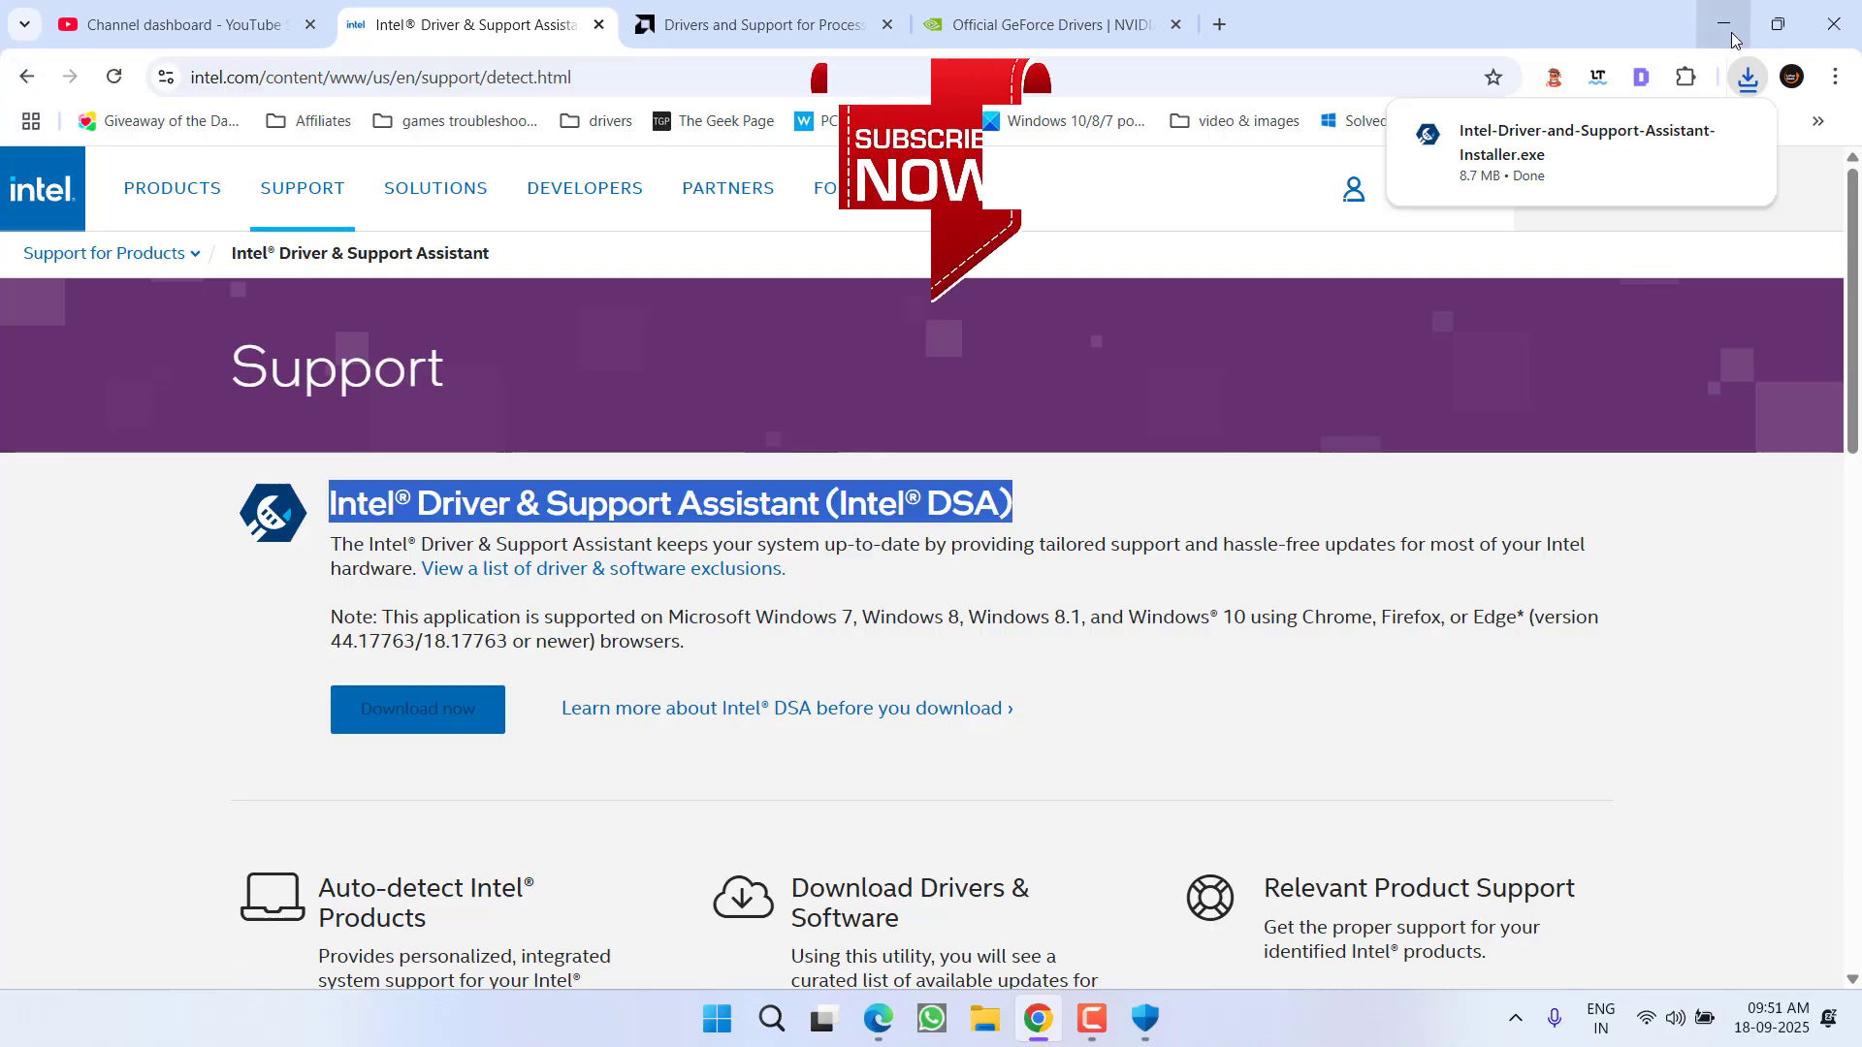
click(1726, 25)
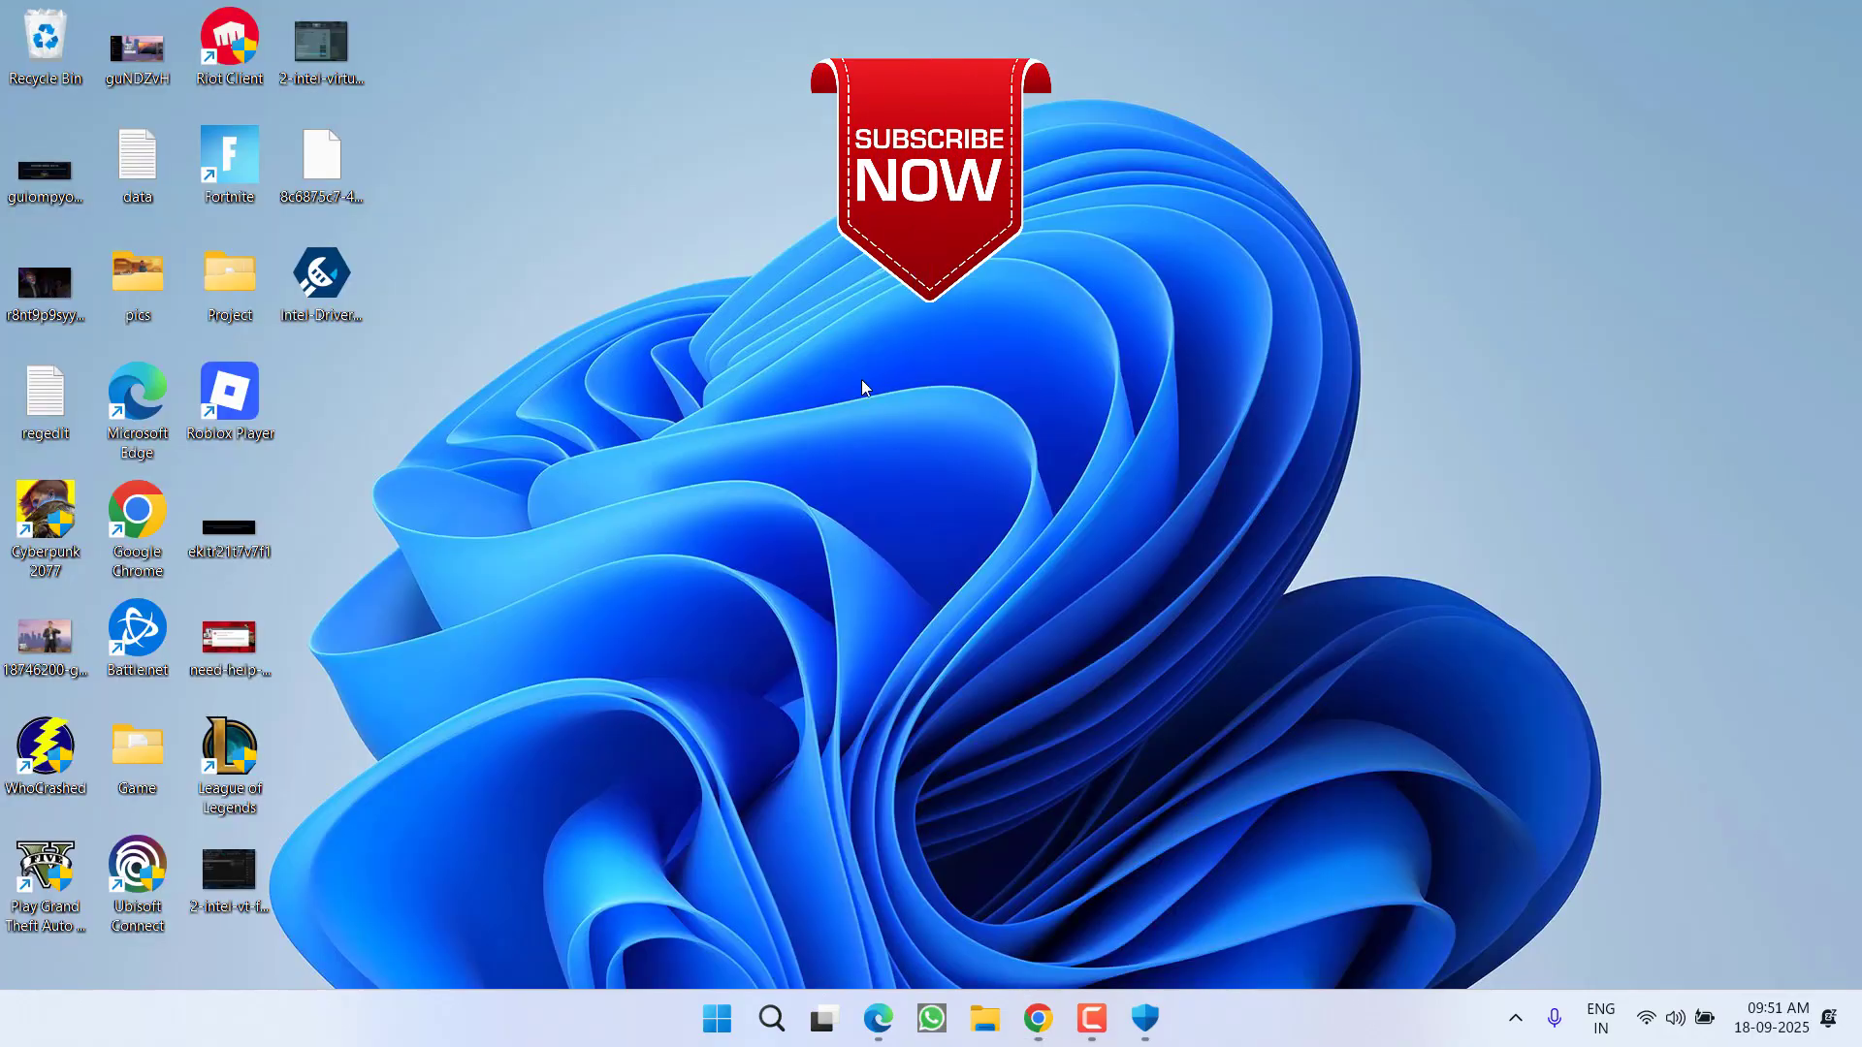